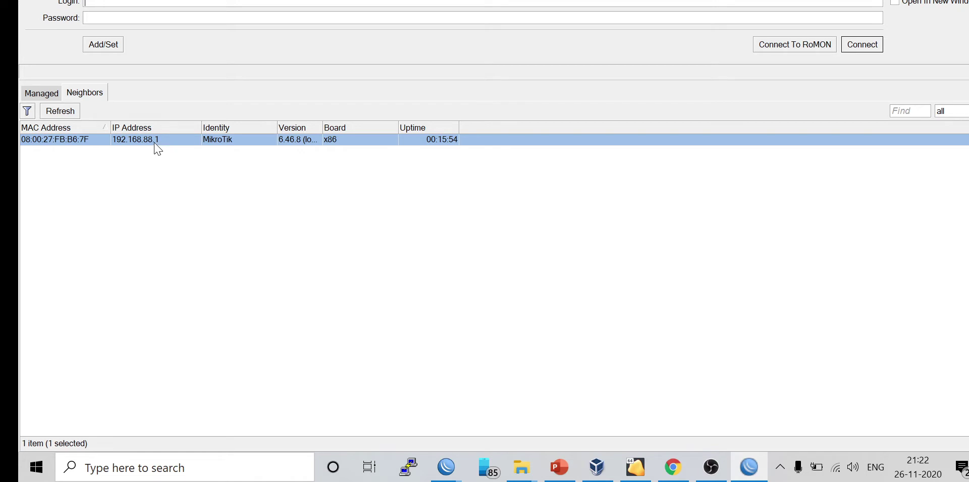
- Connect to the router at 192.168.88.1 with the login admin and dismiss the license notice
type("adm")
left_click(862, 44)
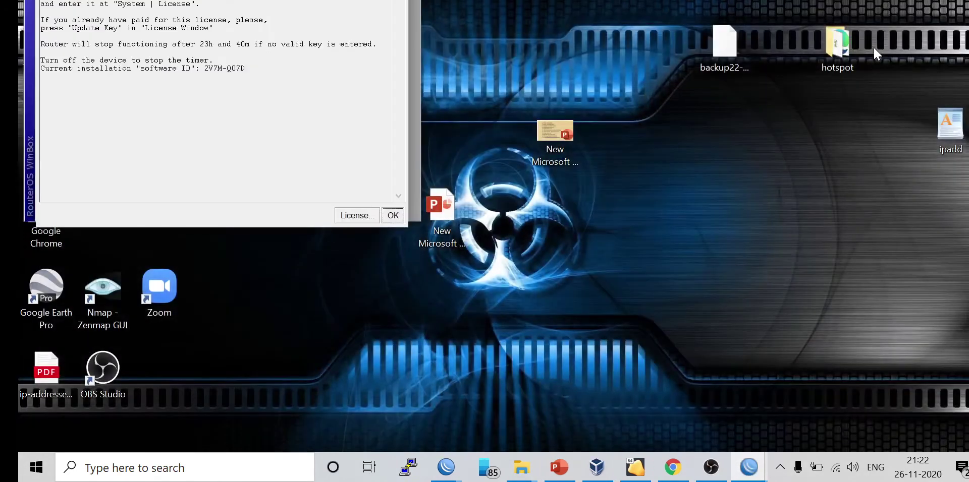
left_click(393, 215)
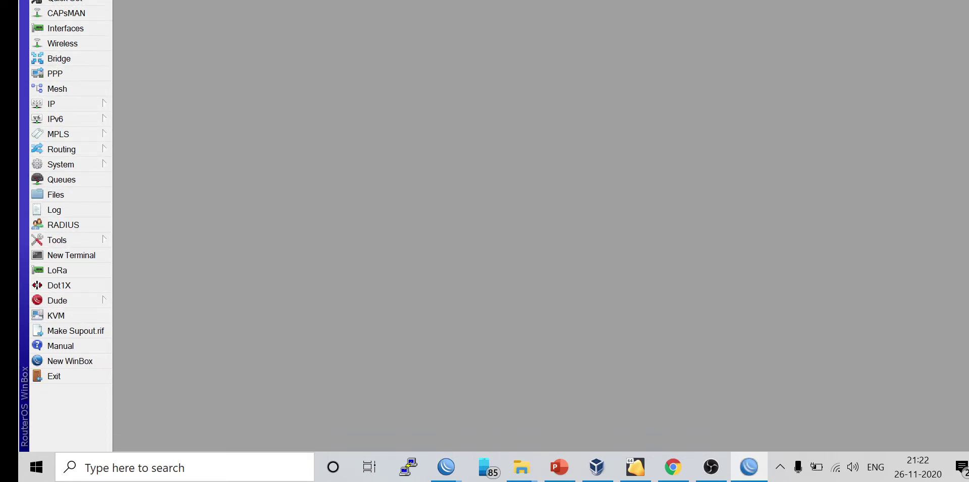
- Open the PowerPoint topic list from the desktop and highlight "MAC-WinBox" in item 3
key("super+d")
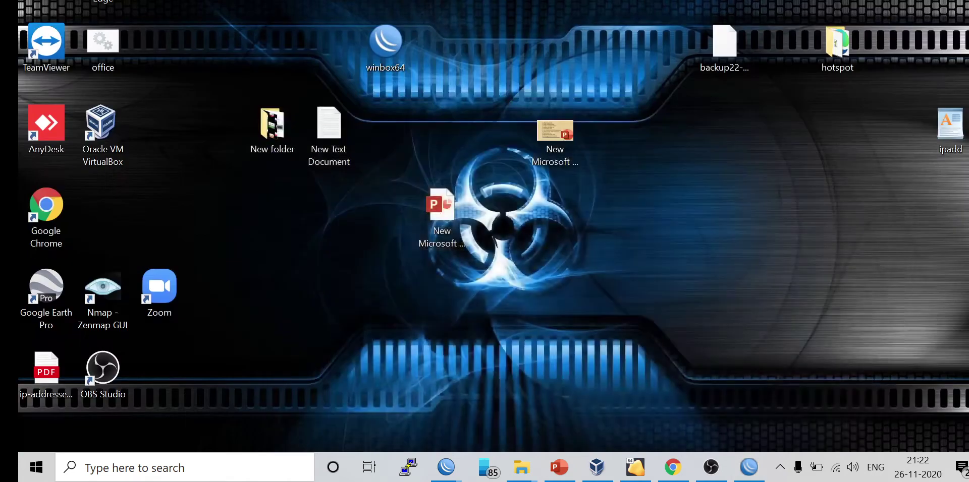
double_click(562, 128)
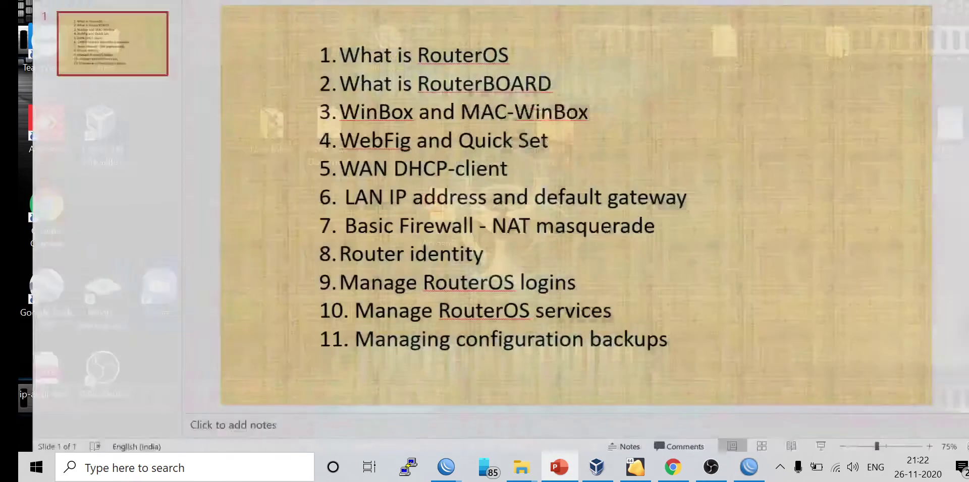
left_click_drag(456, 101, 585, 101)
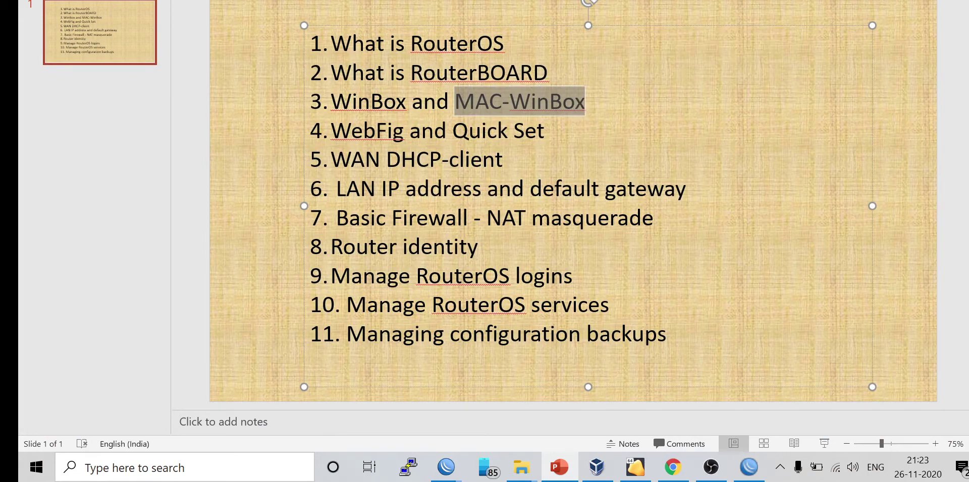
key("super+d")
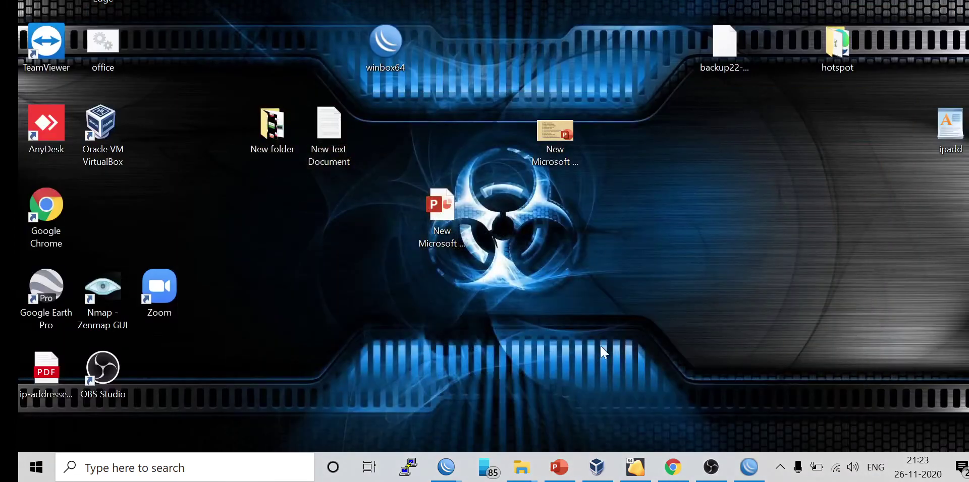
- Close the WinBox session, relaunch winbox64 and reconnect to 192.168.88.1 as admin, dismissing the license notice
left_click(756, 465)
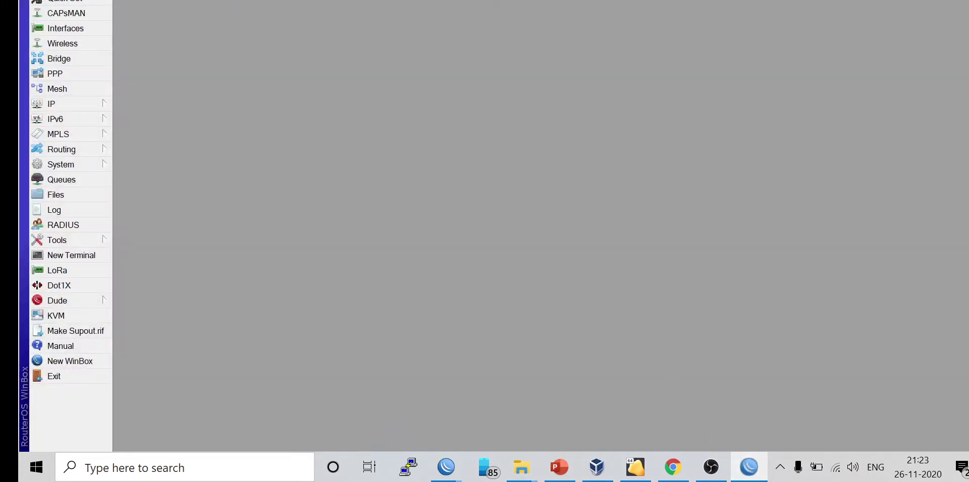
key("alt+F4")
double_click(400, 46)
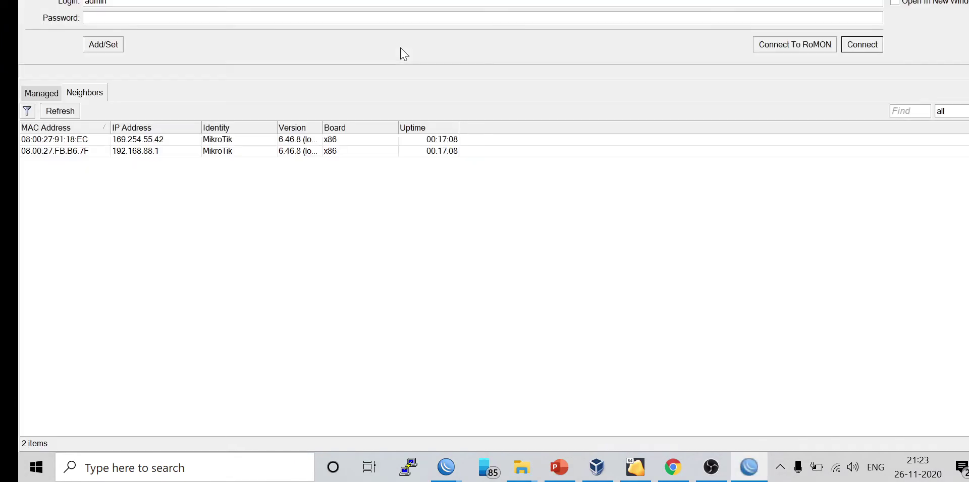
left_click(143, 153)
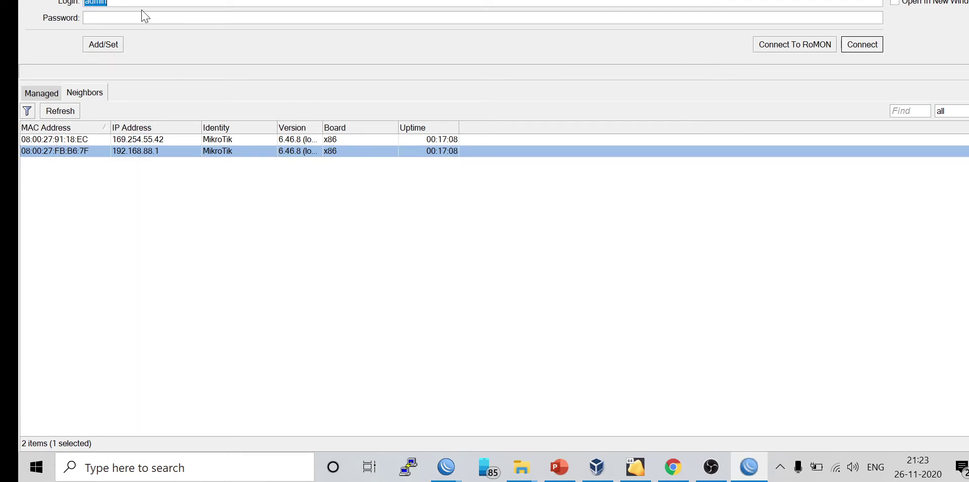
left_click(863, 45)
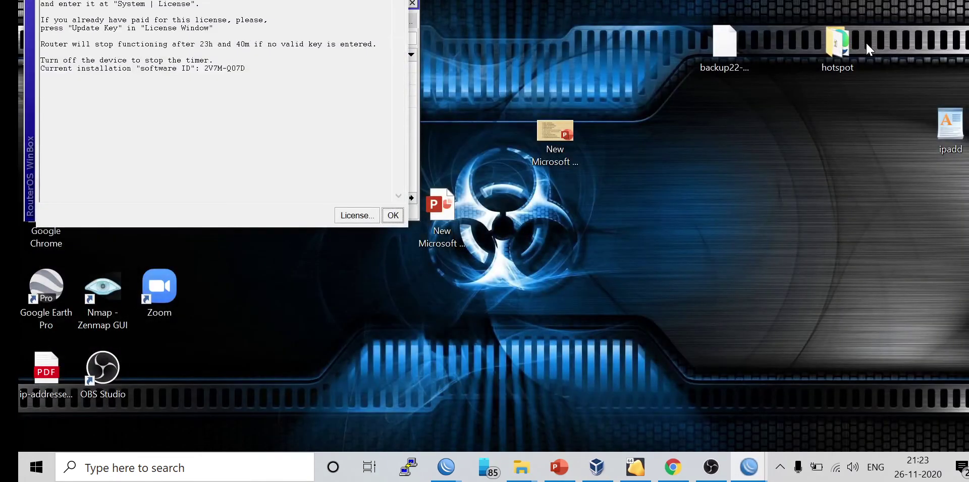
left_click(393, 216)
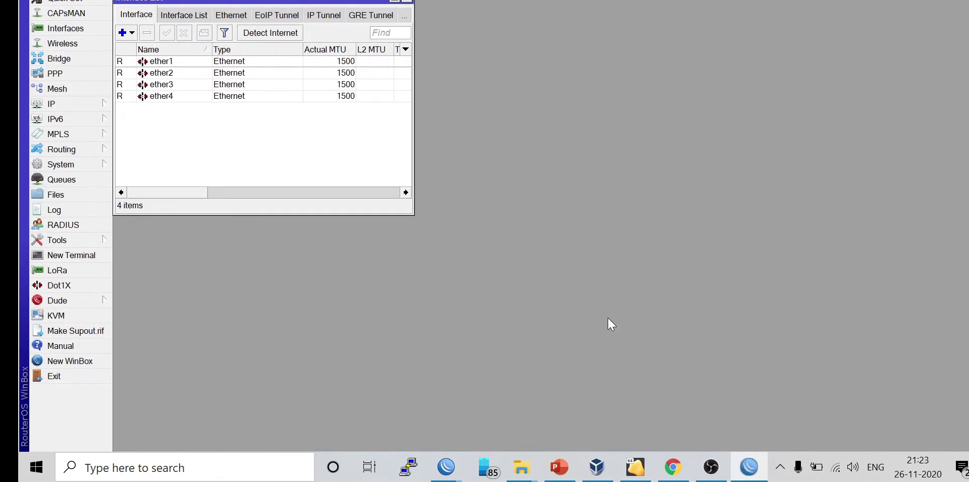
- Check the topic list in PowerPoint and return to the interface list in WinBox
left_click(550, 472)
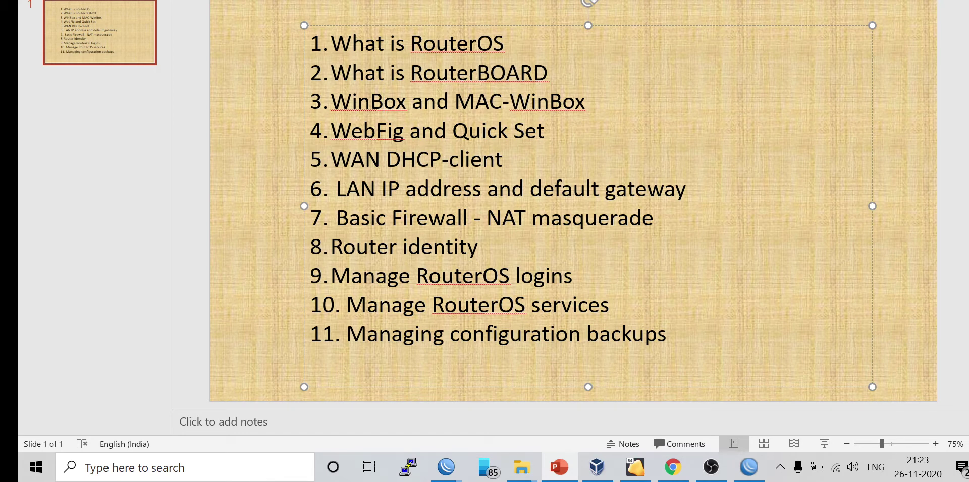
key("alt+Tab")
key("super+d")
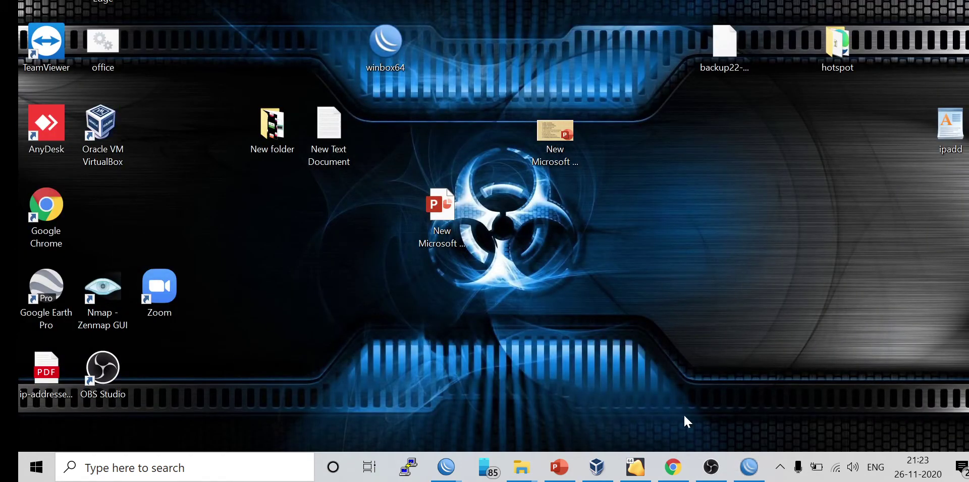
left_click(749, 467)
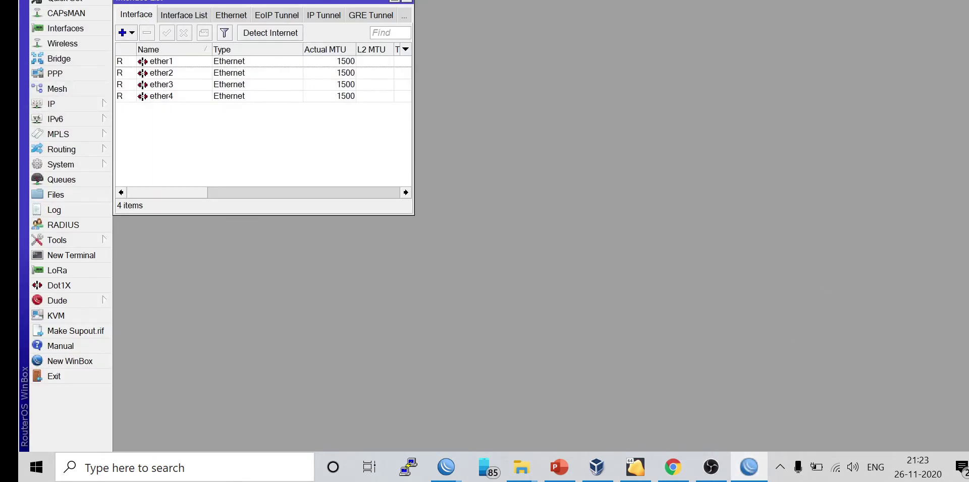
- Run a ping to 192.168.88.1 from the Windows Run dialog
key("super+d")
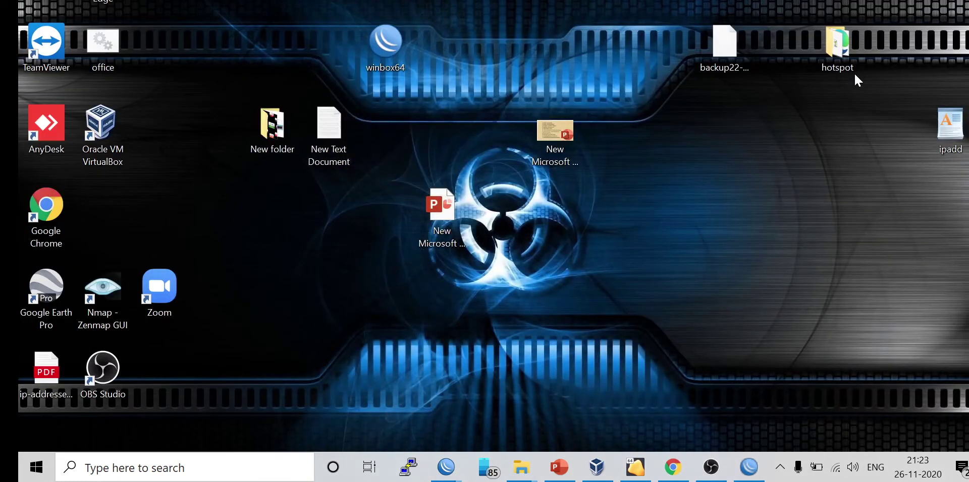
key("super+r")
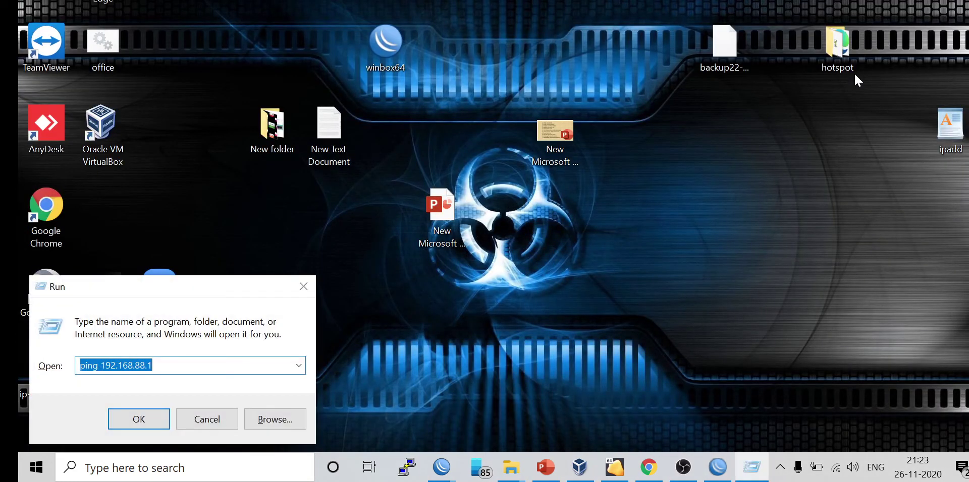
key("Return")
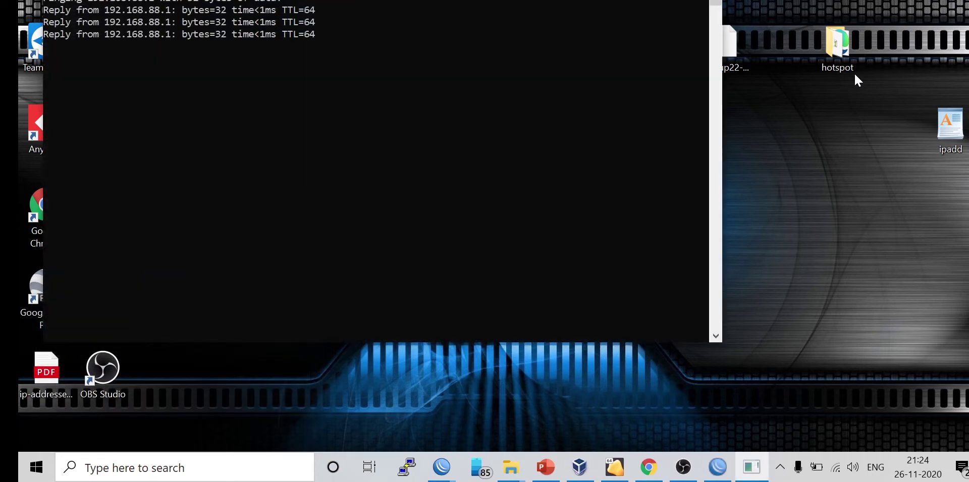
- Switch to Chrome, reload the router's WebFig Quick Set page and compare it with the interface list in WinBox
left_click(673, 468)
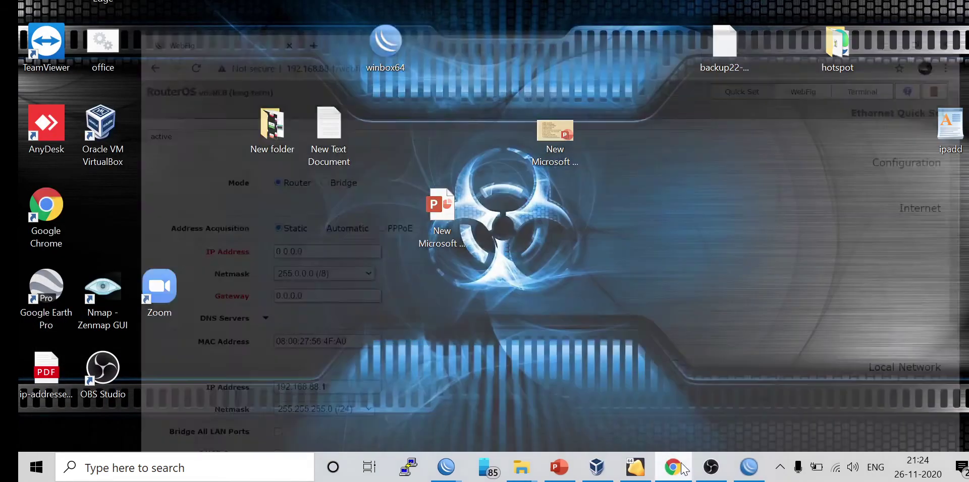
key("F5")
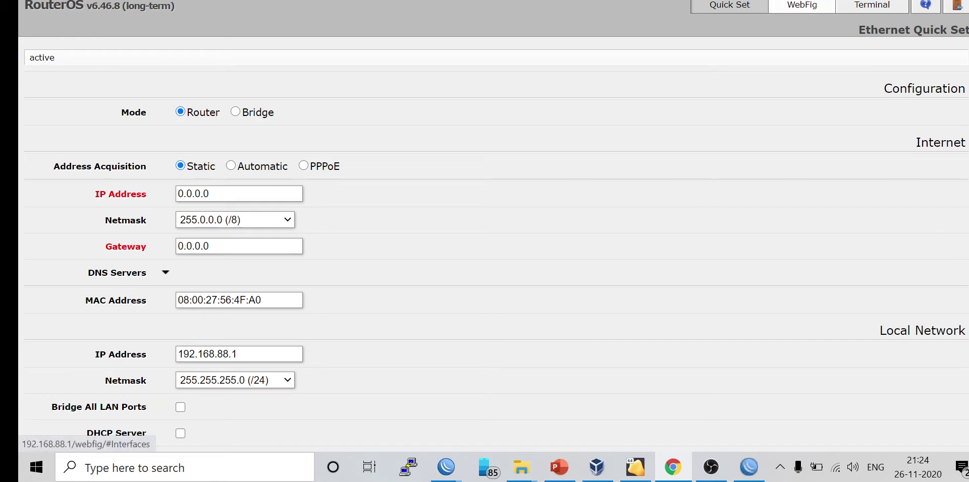
key("super+d")
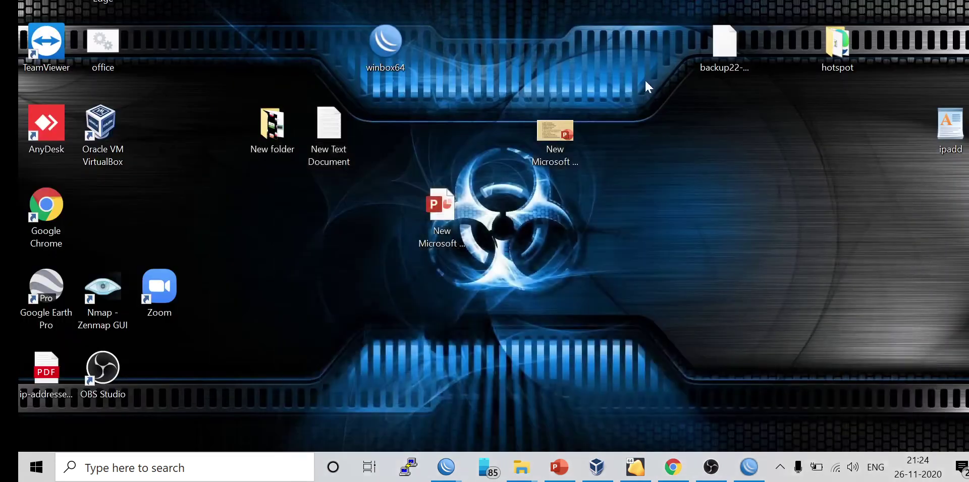
left_click(677, 466)
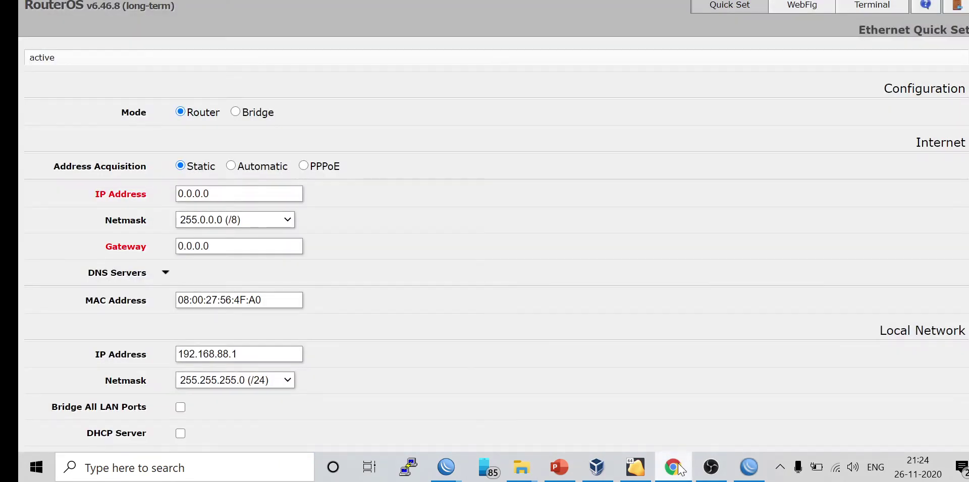
left_click(754, 468)
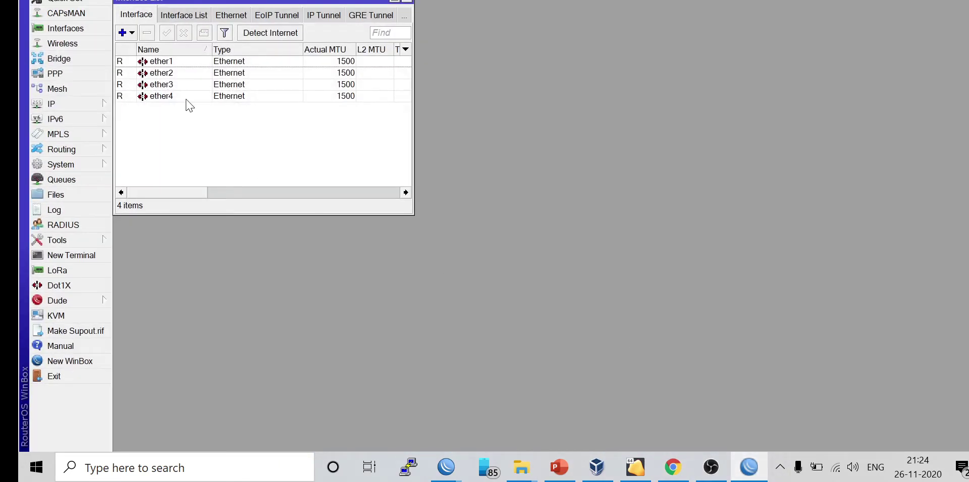
key("alt+Tab")
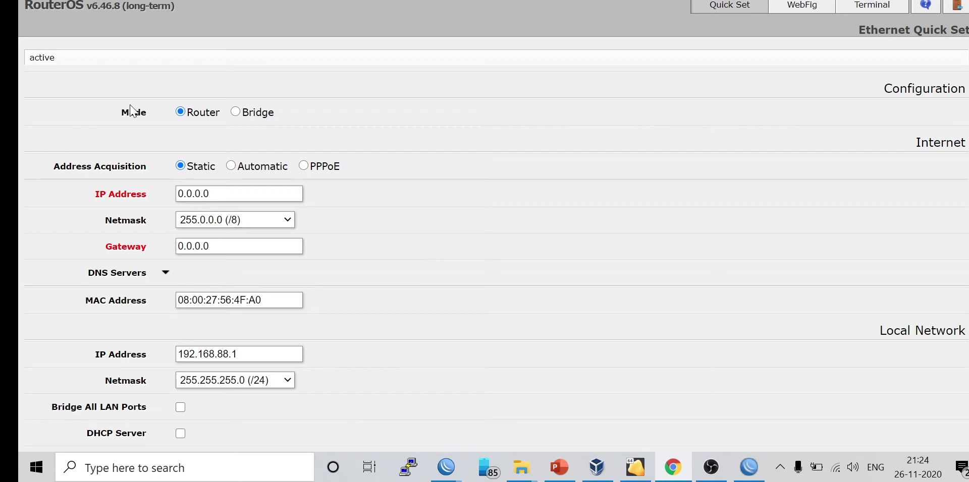
- Preview the Bridge mode settings in Quick Set and return the mode to Router
left_click(258, 114)
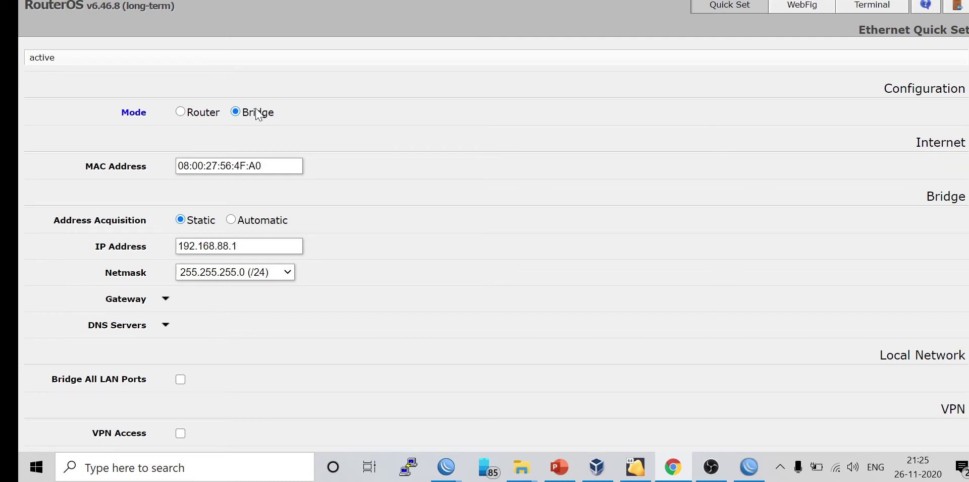
left_click(201, 114)
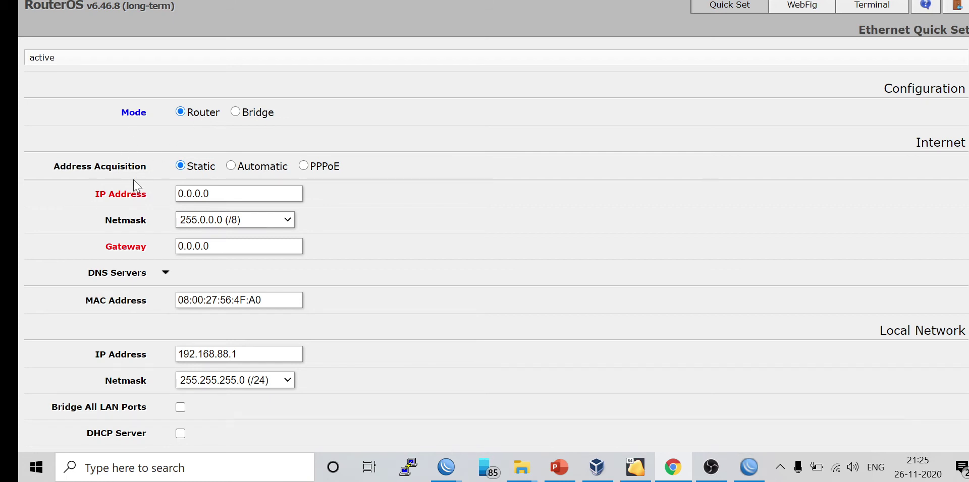
- Compare the Automatic, PPPoE and Static address acquisition settings for the Internet connection, ending on Static
left_click(252, 168)
left_click(305, 166)
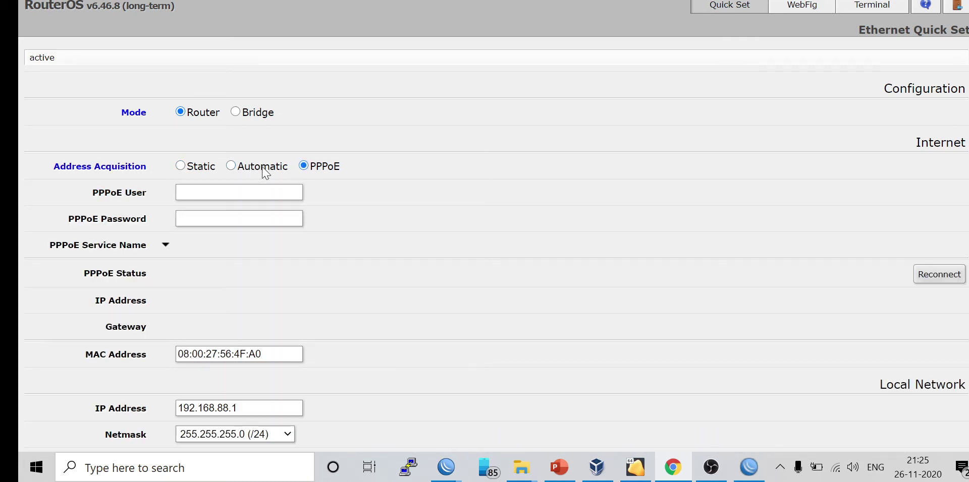
left_click(207, 172)
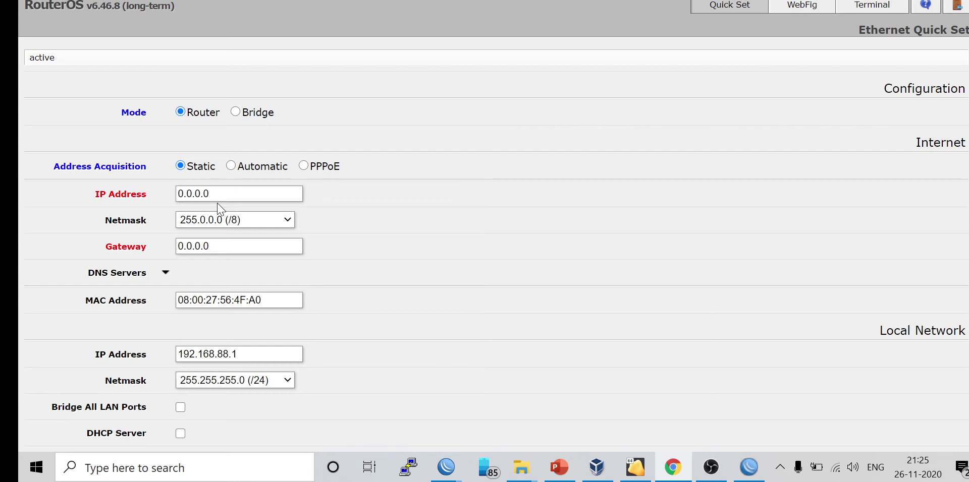
left_click(237, 171)
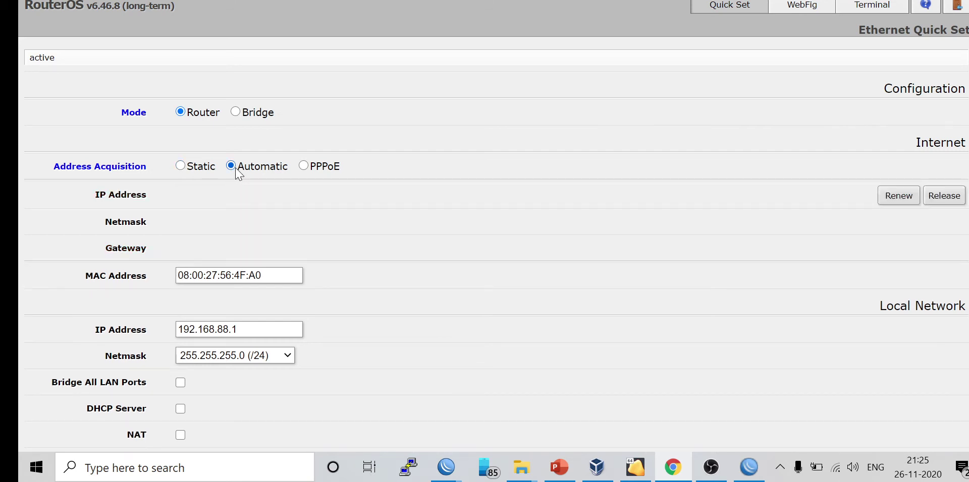
left_click(306, 169)
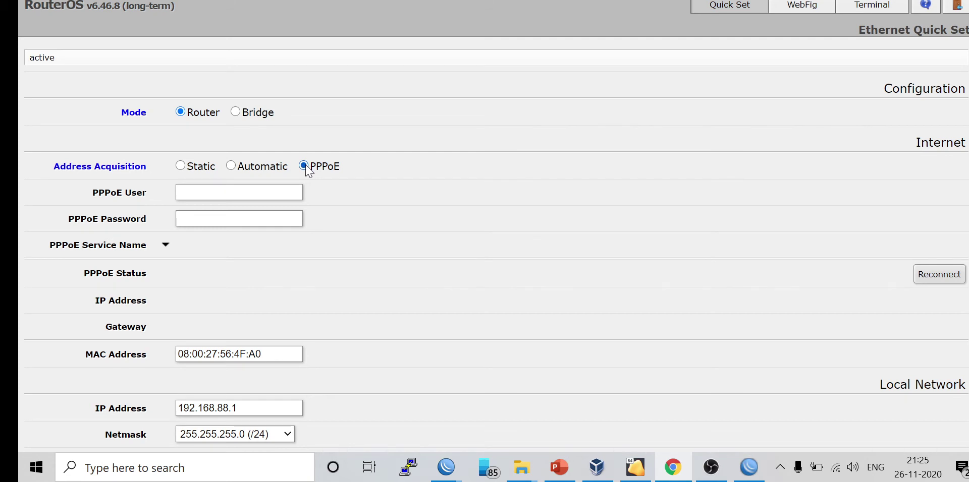
left_click(209, 166)
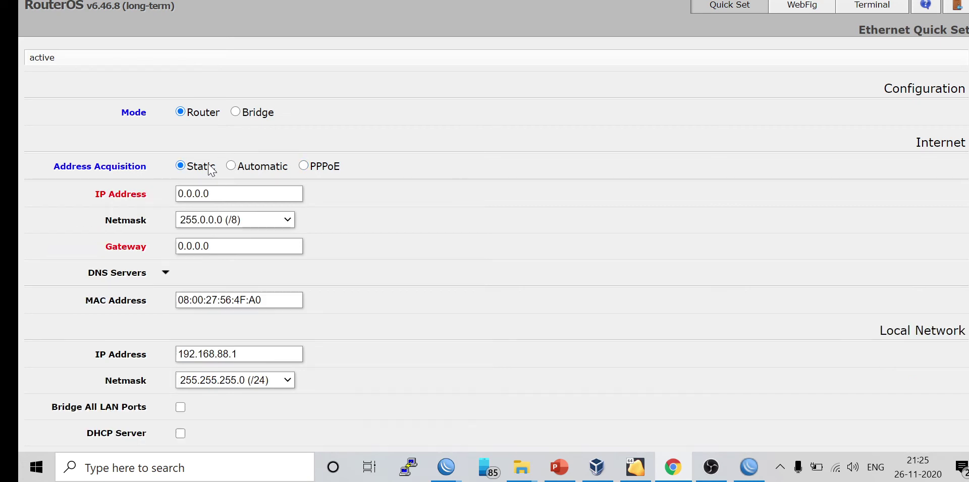
- Examine the static IP address, netmask and gateway fields, and expand a DNS server entry
left_click(181, 195)
left_click(216, 223)
left_click(216, 223)
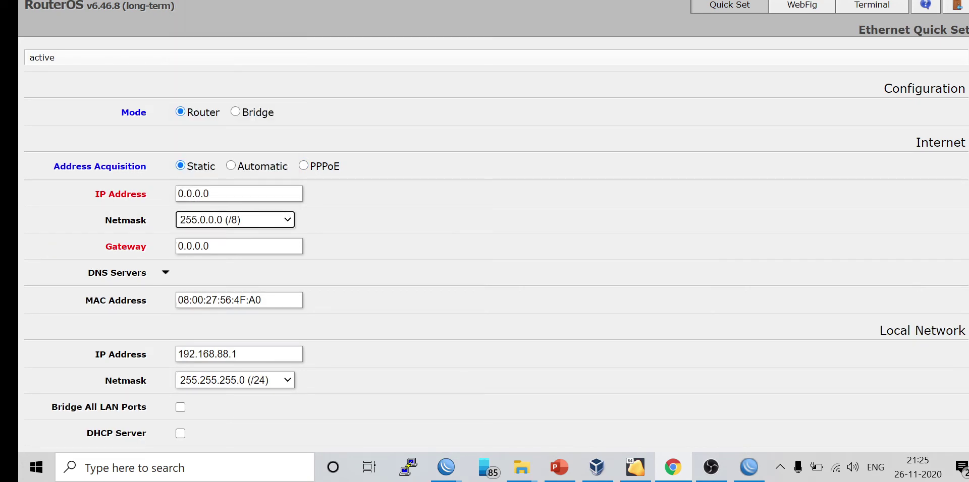
key("Tab")
left_click(166, 272)
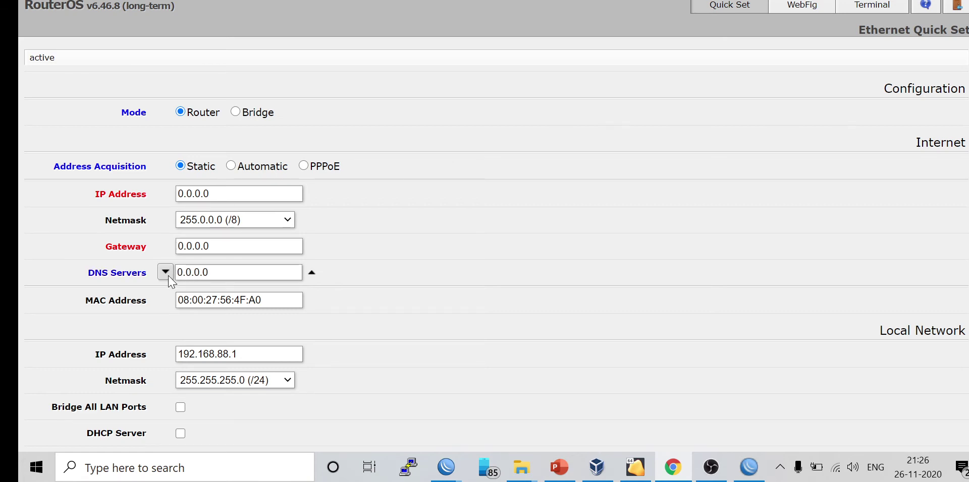
- Show the Automatic address acquisition settings again, switch to PPPoE and examine its user and password fields
left_click(232, 167)
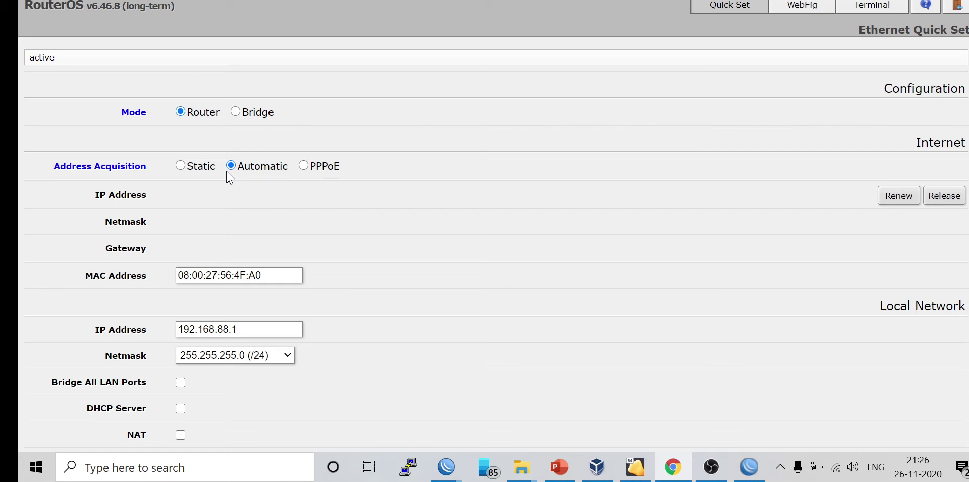
left_click(327, 172)
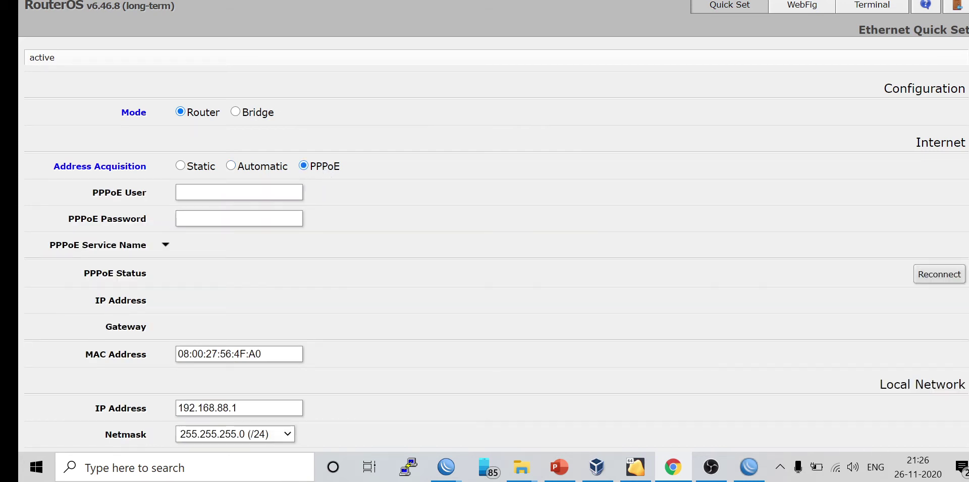
key("Tab")
key("Tab")
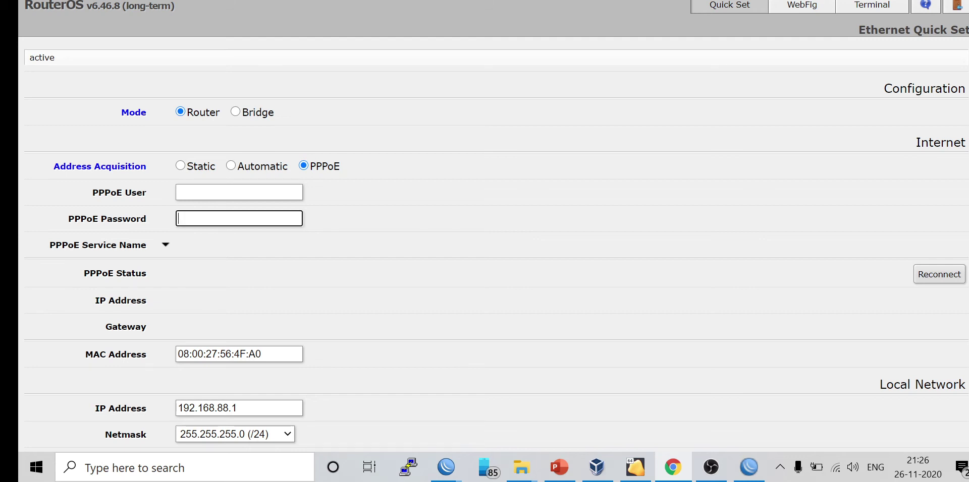
- Expand the PPPoE service name and examine the MAC address and Local Network IP address and netmask settings
left_click(166, 245)
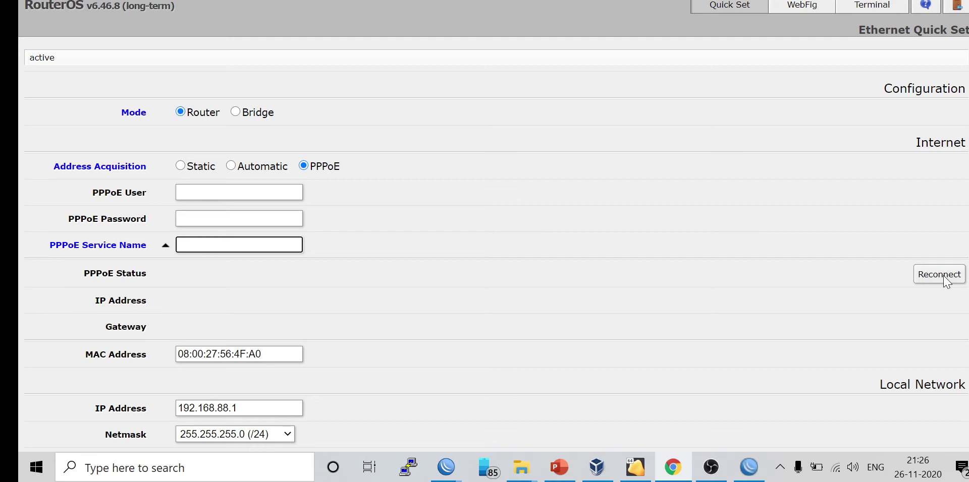
scroll(941, 301, "down", 3)
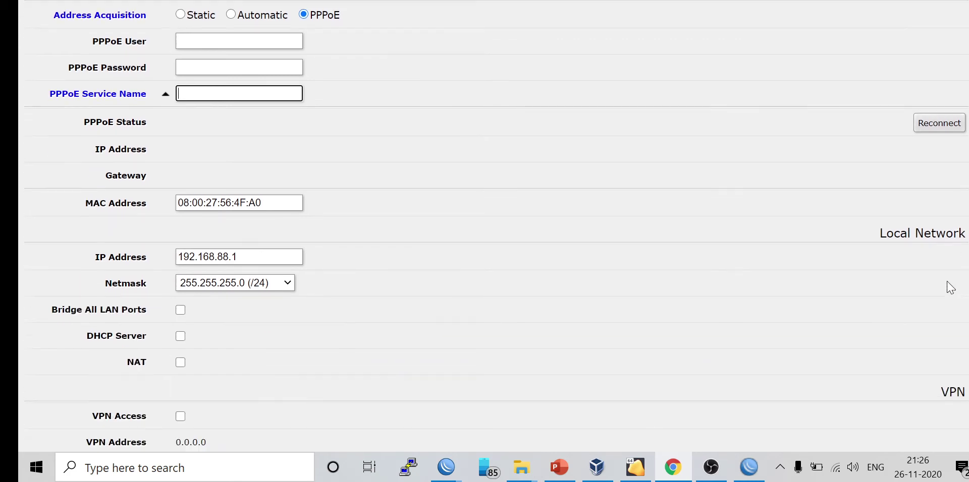
left_click(236, 217)
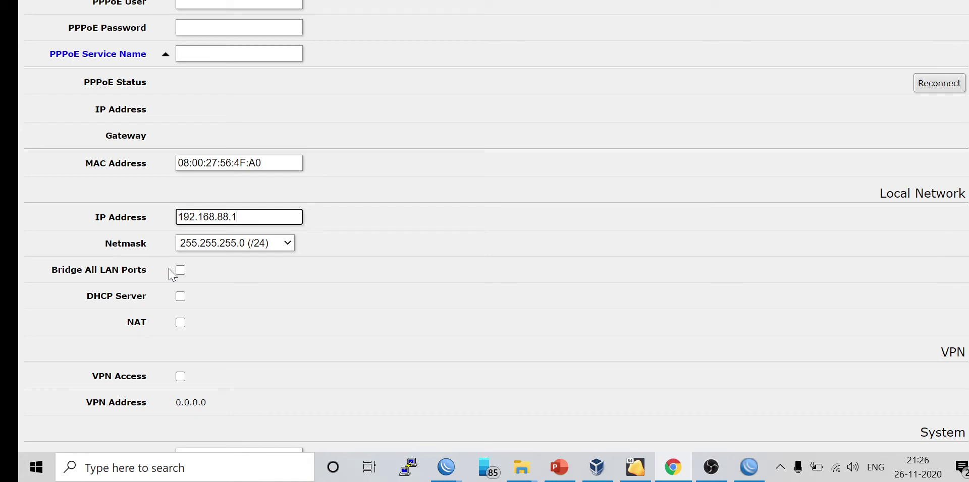
scroll(938, 217, "up", 4)
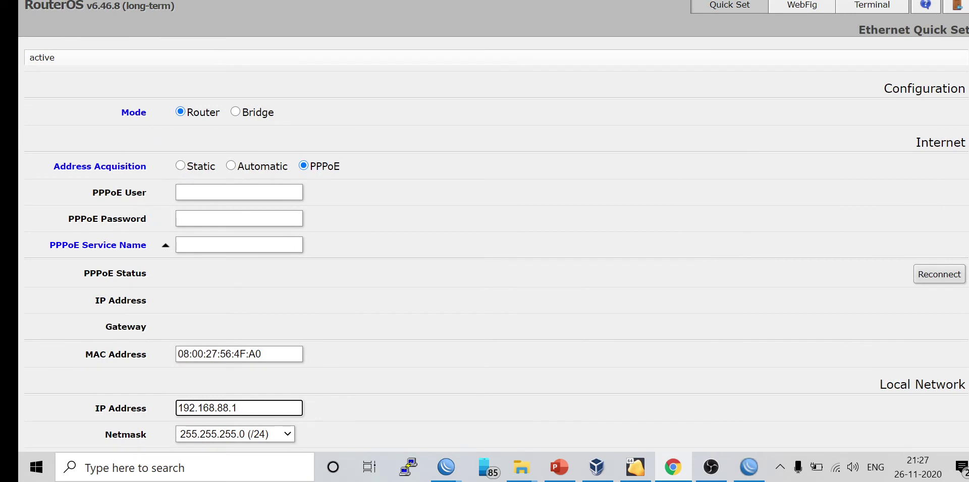
scroll(928, 88, "down", 1)
scroll(946, 188, "down", 4)
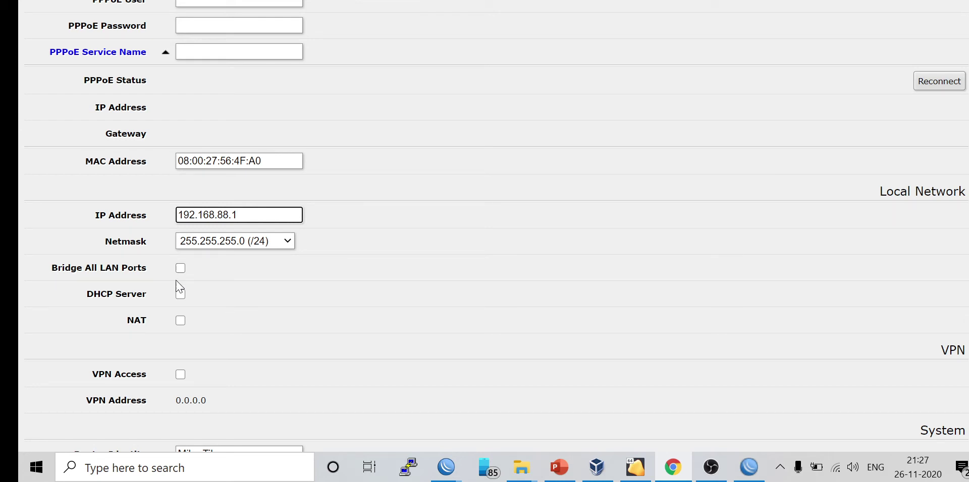
- Enable the DHCP server for the local network and show its address range entry without applying the change
left_click(181, 305)
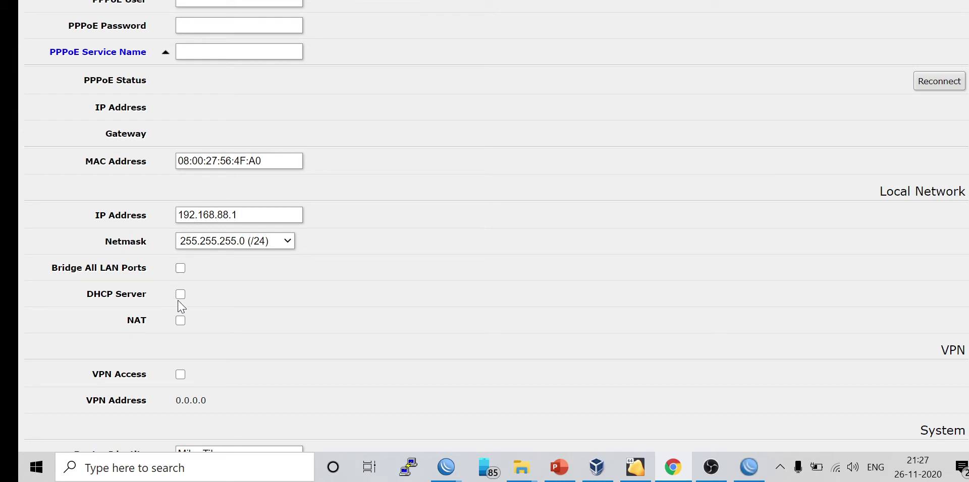
left_click(179, 298)
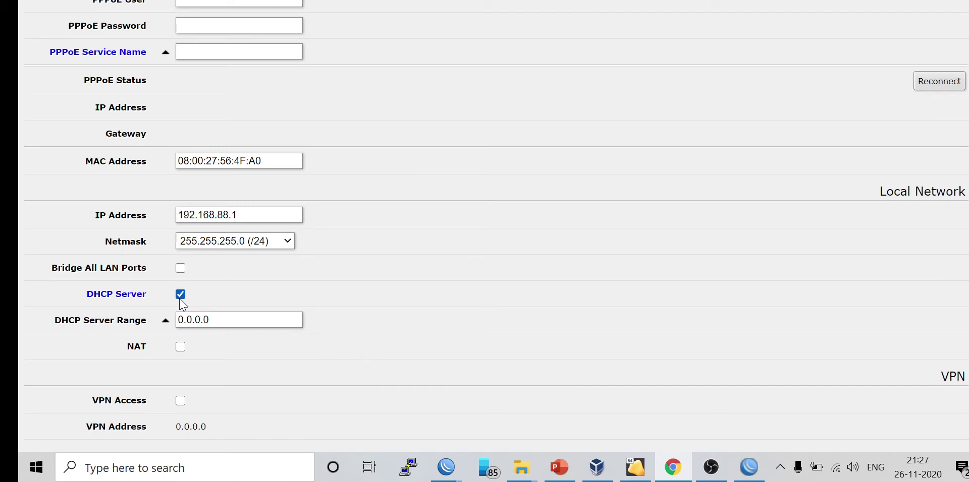
left_click_drag(209, 320, 167, 322)
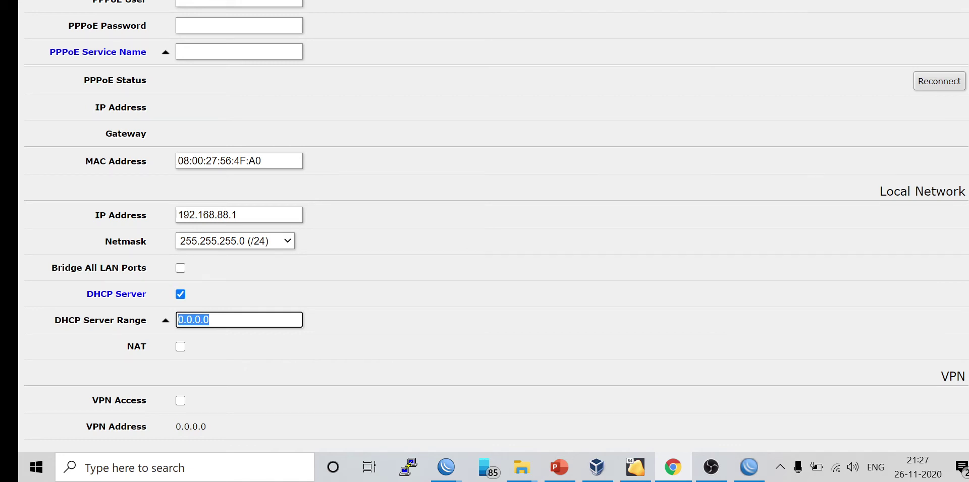
scroll(484, 227, "down", 1)
scroll(484, 227, "down", 2)
scroll(485, 227, "up", 6)
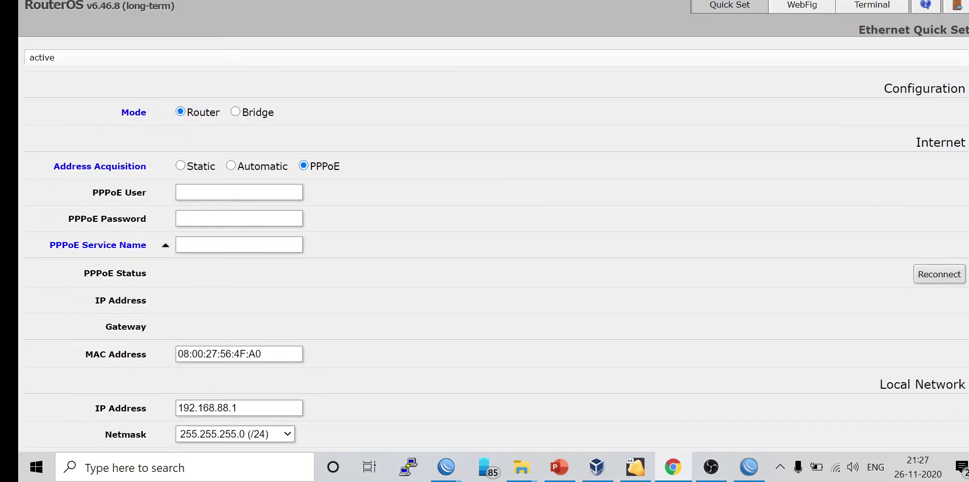
- Open the WebFig interface list and compare it with the interface list in WinBox
key("super+d")
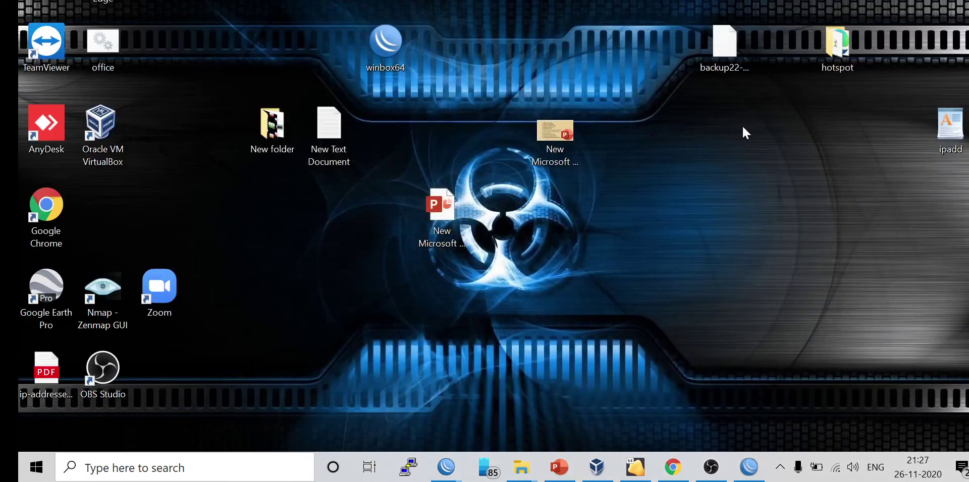
left_click(676, 465)
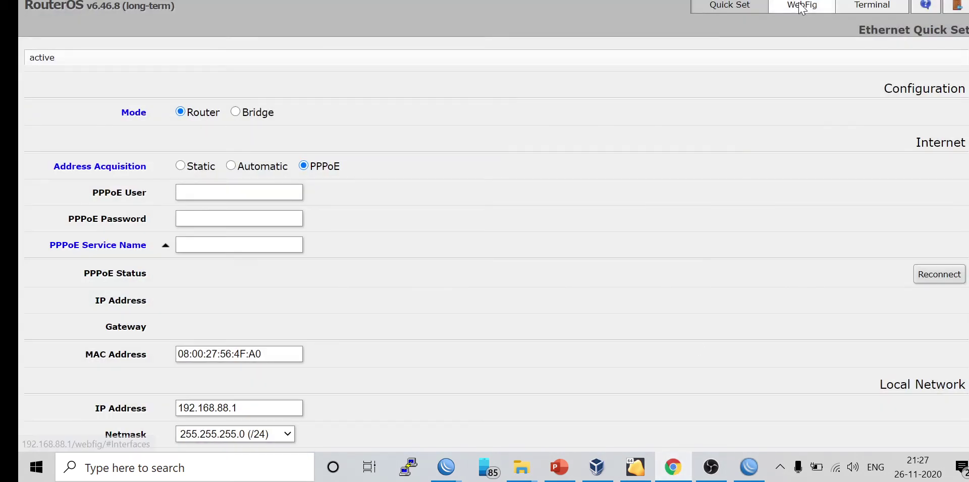
left_click(801, 6)
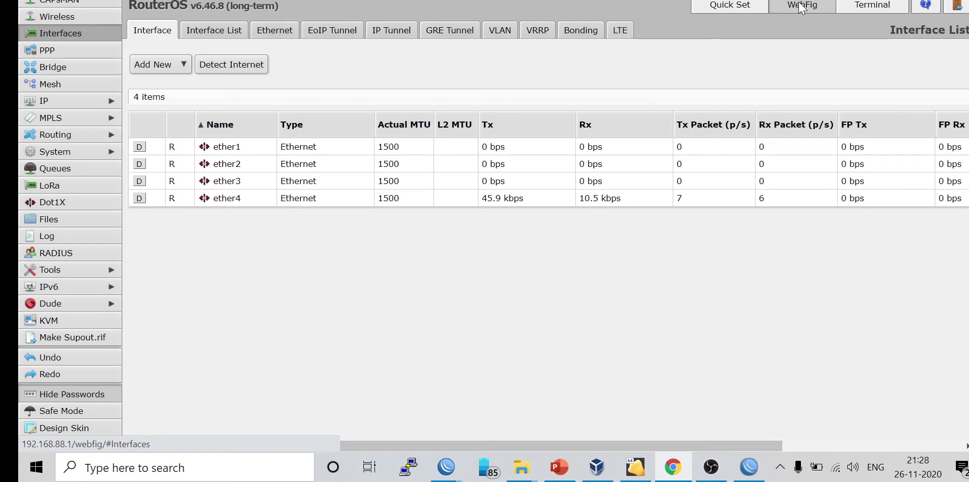
left_click(752, 475)
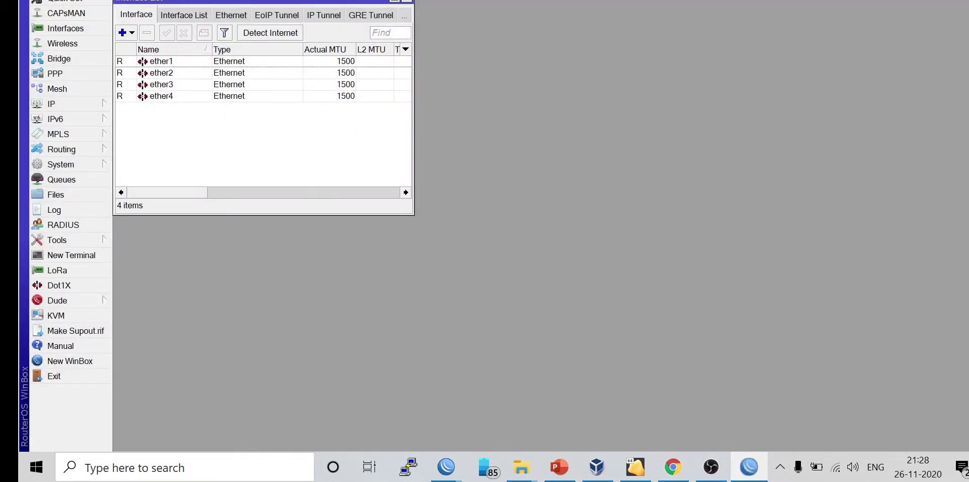
key("alt+Tab")
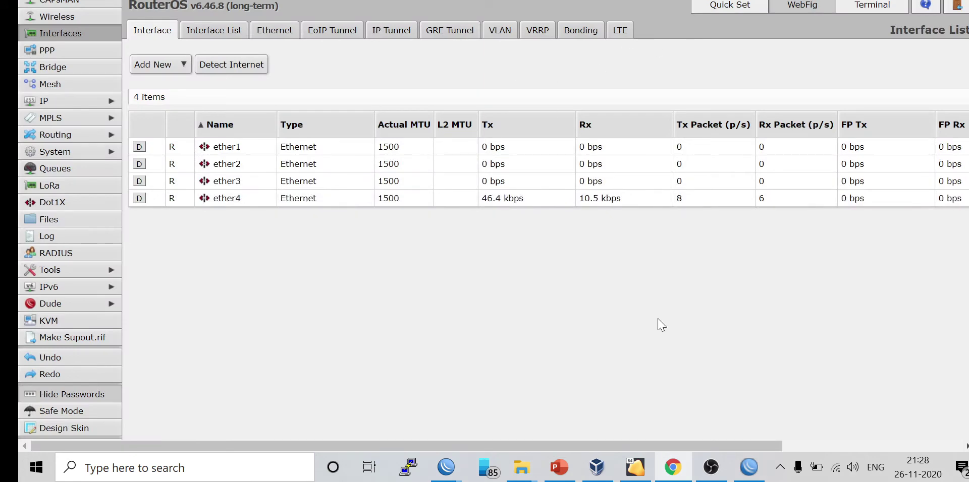
left_click(748, 467)
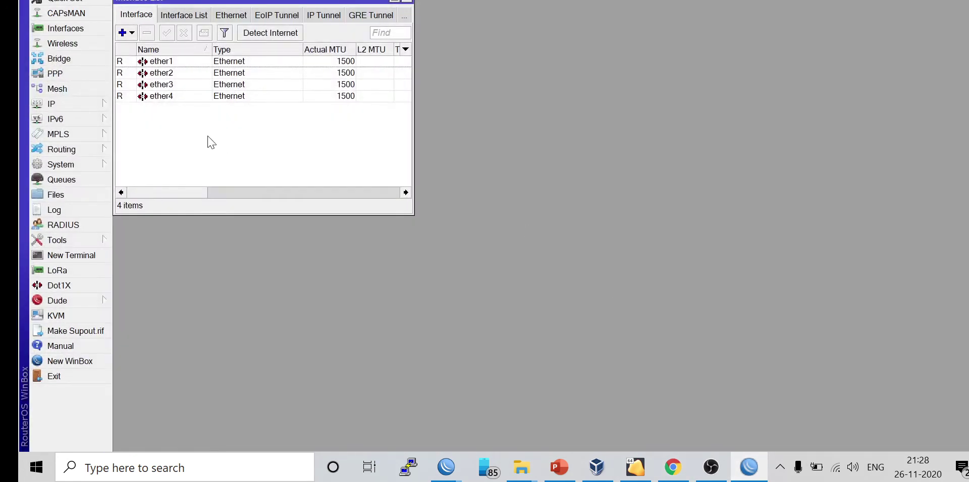
left_click(745, 475)
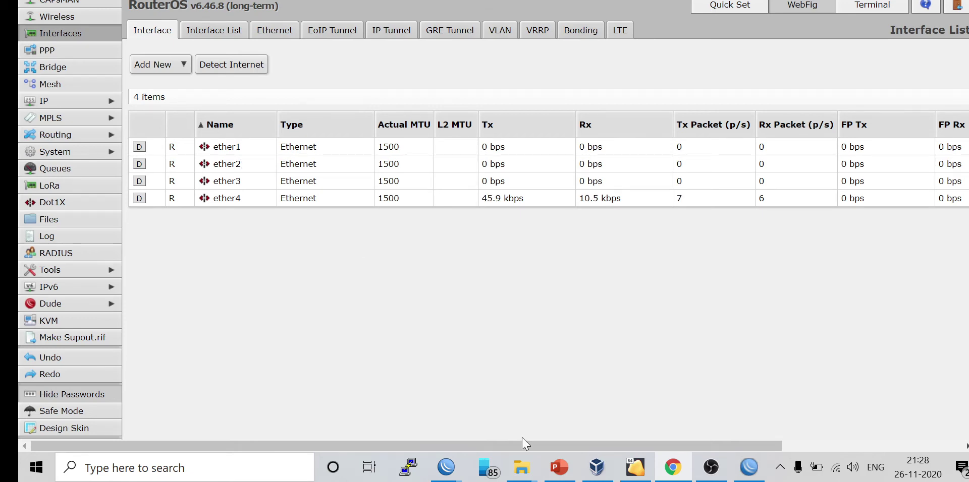
- Review the course topic list in PowerPoint and return to WebFig in Chrome
left_click(559, 467)
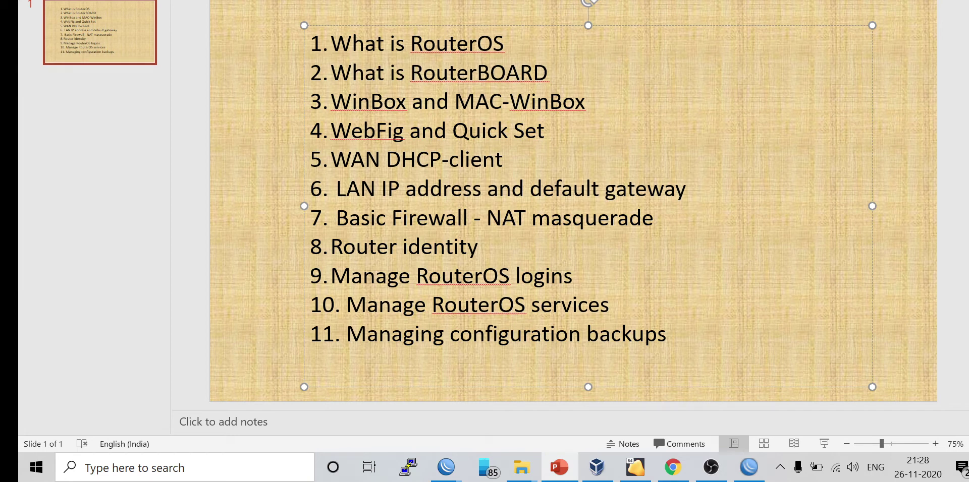
key("alt+Tab")
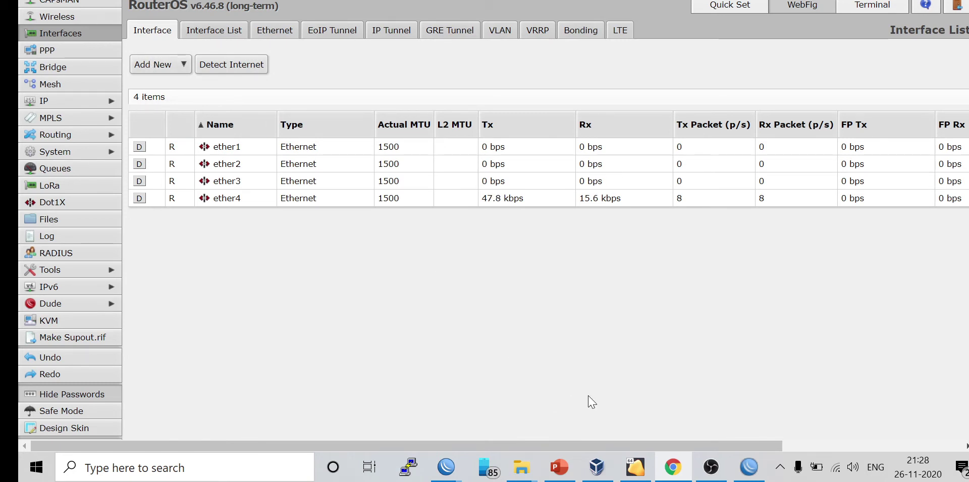
left_click(670, 470)
left_click(669, 469)
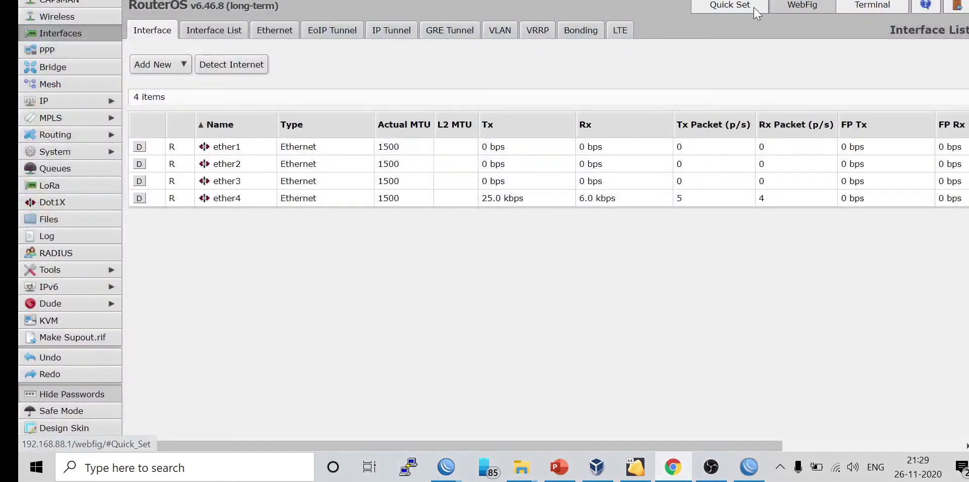
- Show the Automatic address acquisition option in Quick Set and open the IP DHCP Client list in WebFig
left_click(731, 8)
left_click(238, 167)
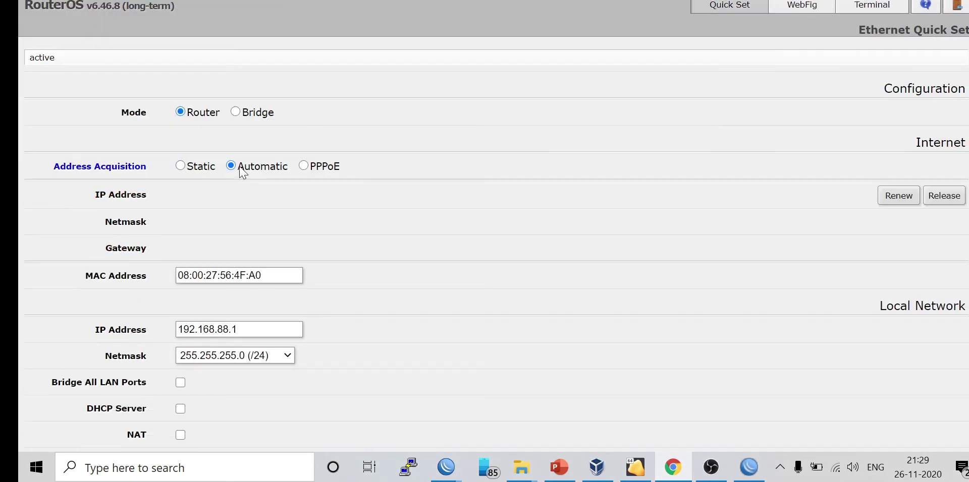
left_click(810, 6)
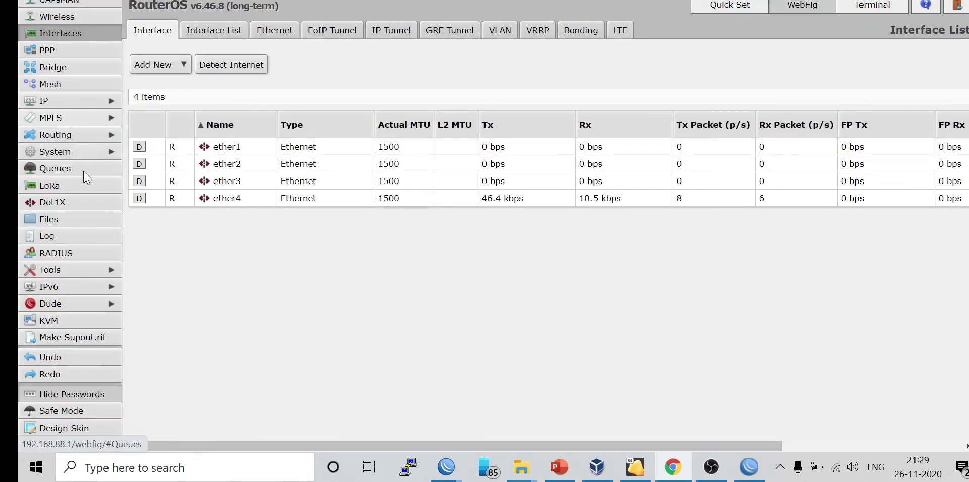
left_click(73, 106)
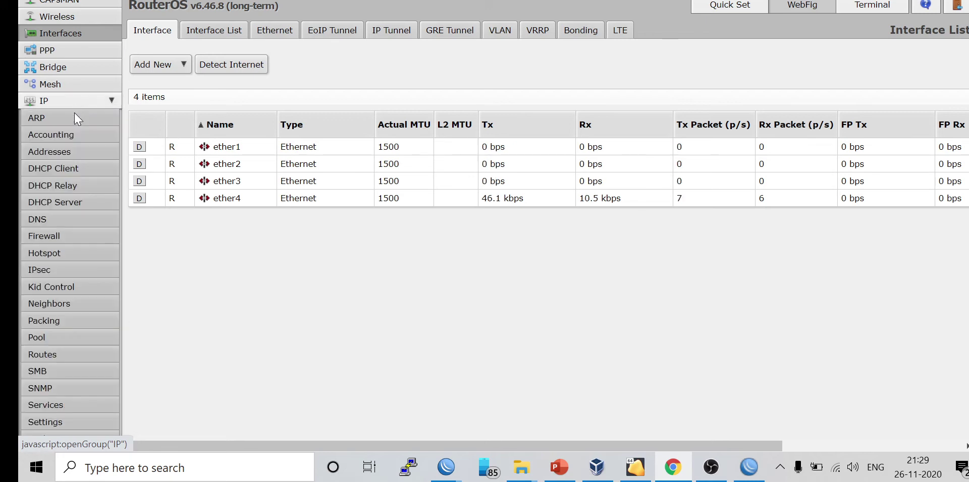
left_click(81, 170)
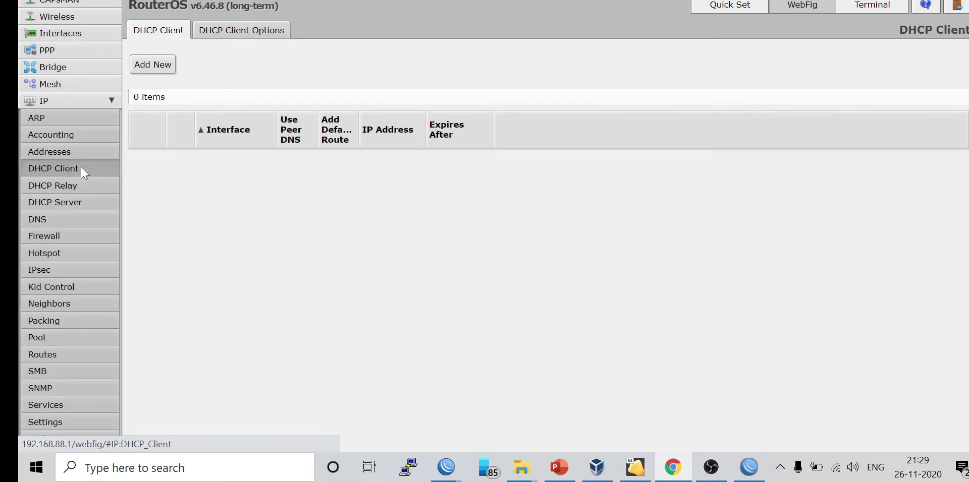
- Add a DHCP client on interface ether1, apply and save it, and remove the entry from the DHCP client list
left_click(146, 70)
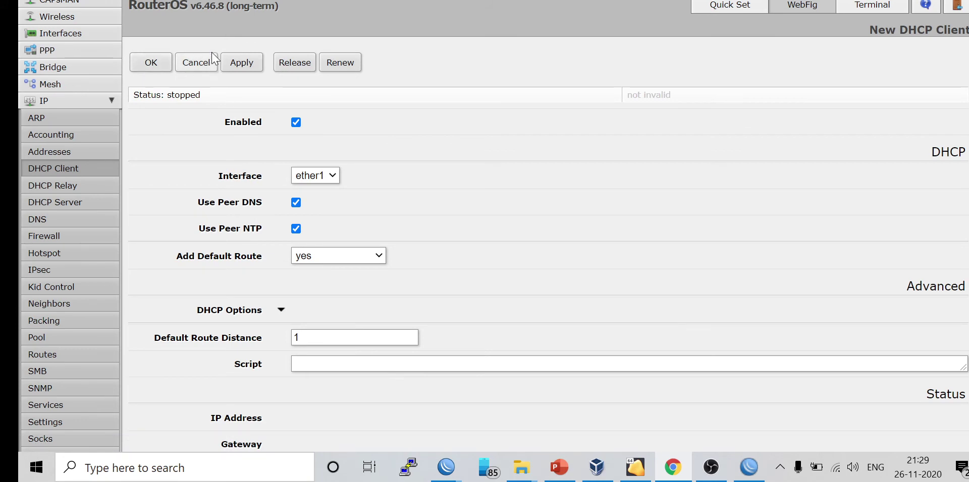
left_click(324, 179)
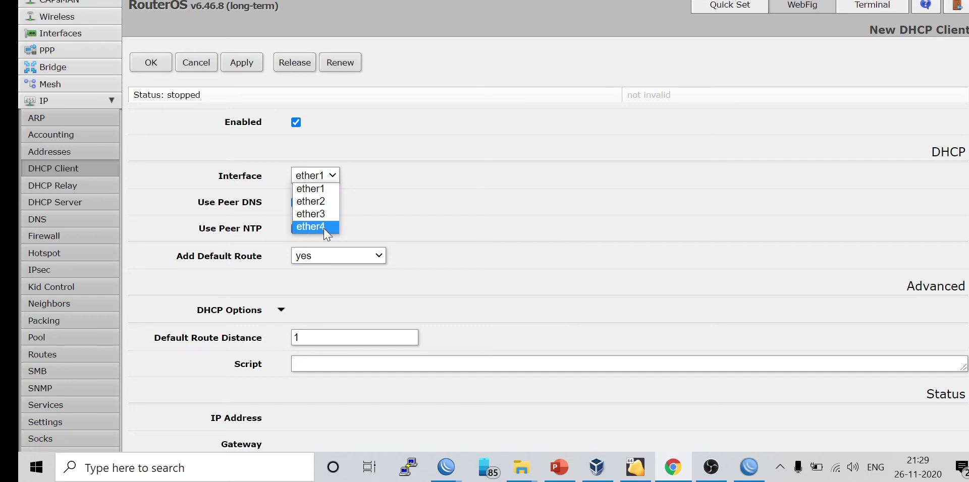
left_click(319, 192)
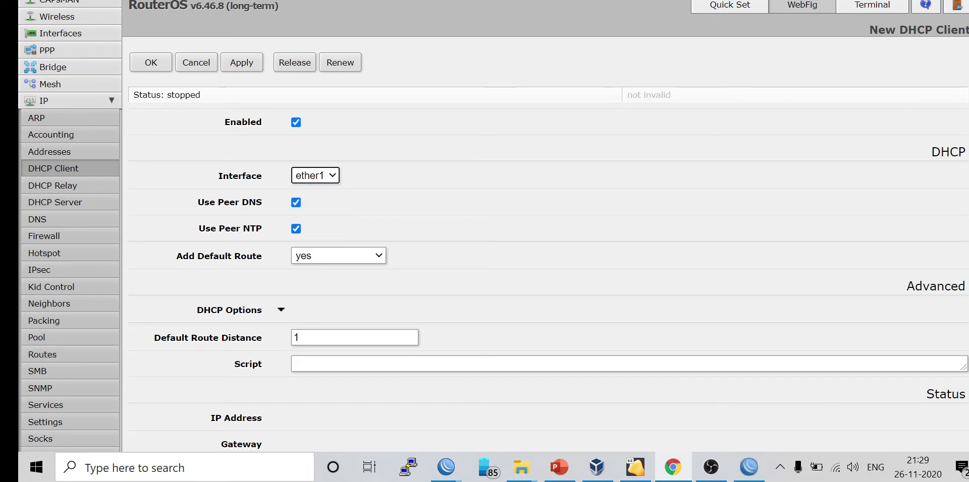
scroll(493, 227, "down", 3)
scroll(466, 19, "up", 3)
left_click(242, 64)
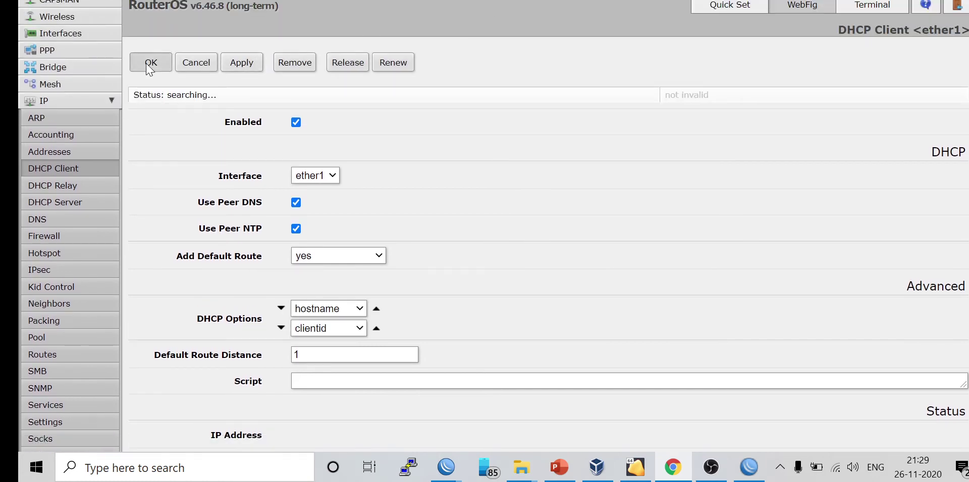
left_click(151, 63)
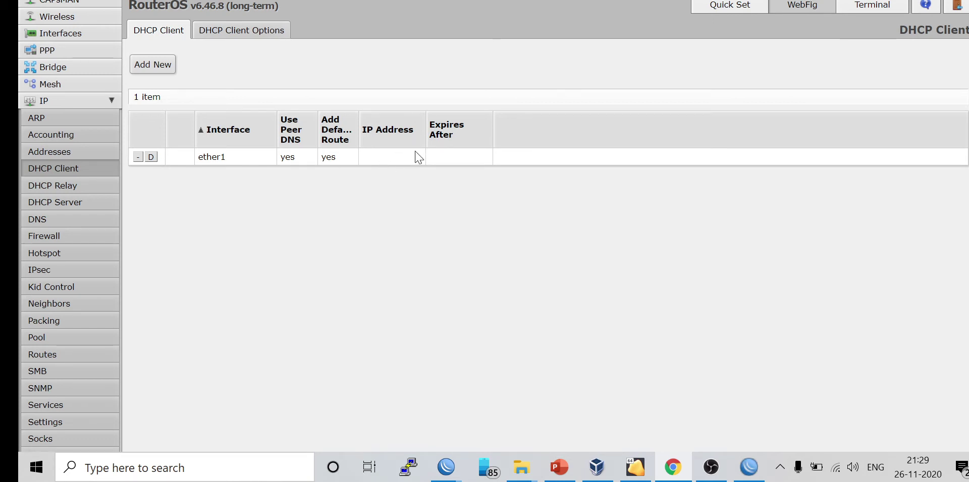
left_click(137, 157)
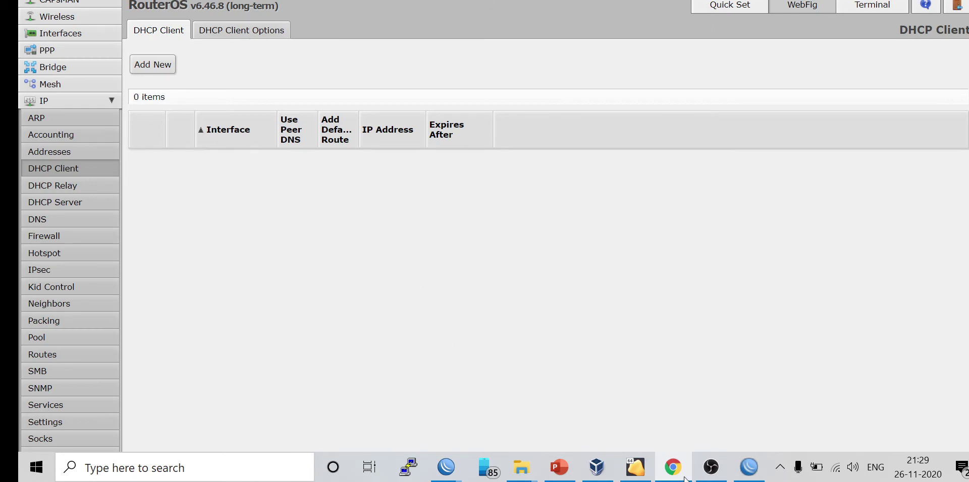
- Check the next topic on the PowerPoint slide and switch to the router session in WinBox
left_click(557, 469)
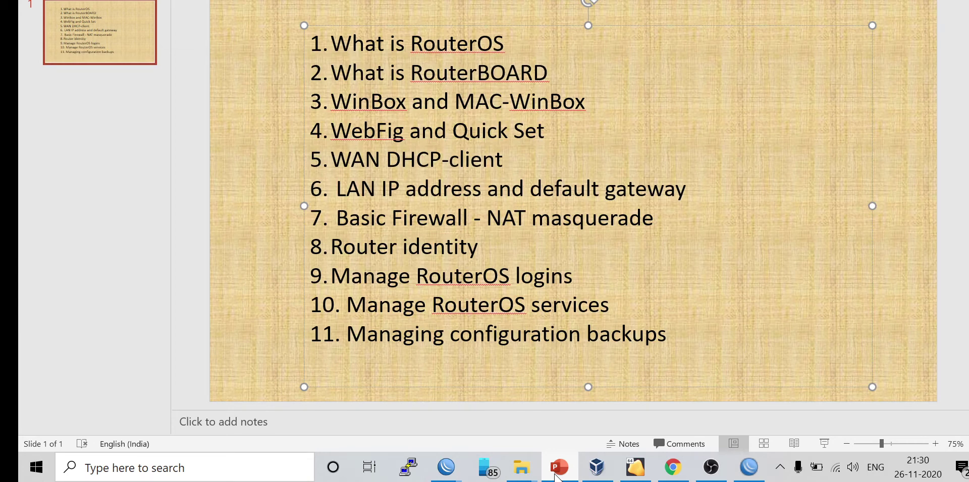
key("super+Down")
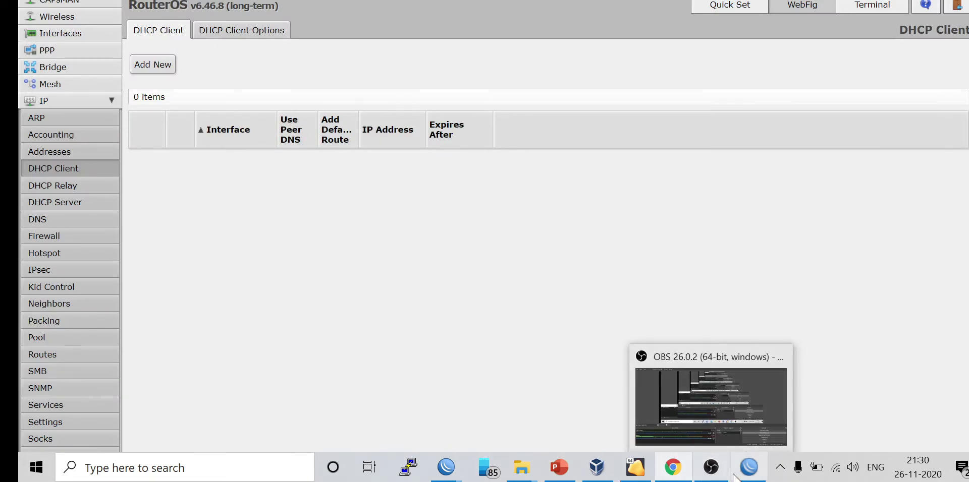
mouse_move(749, 467)
left_click(686, 383)
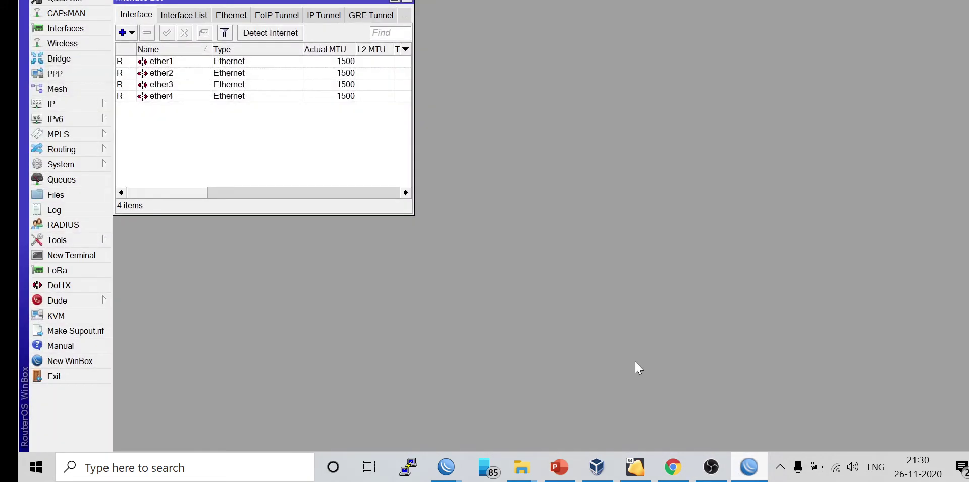
- Maximize the Interface List window and open the IP address list
left_click(395, 1)
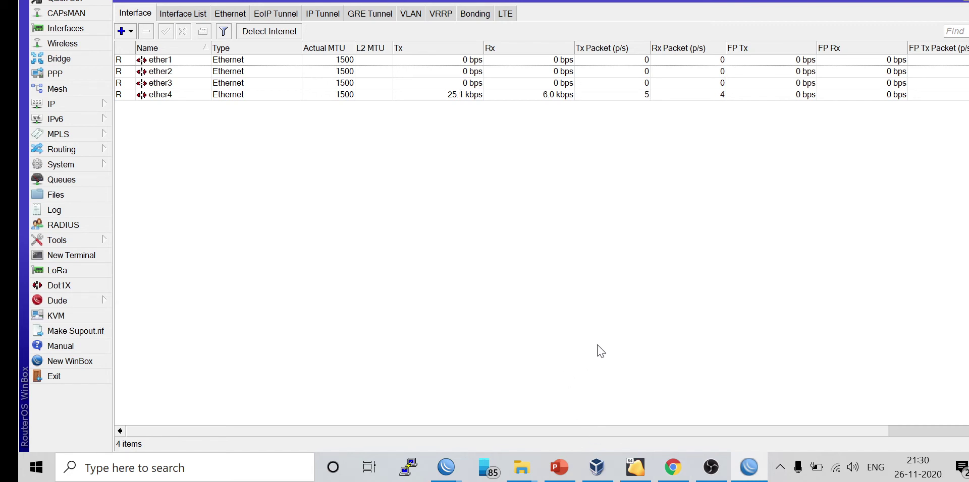
left_click(94, 106)
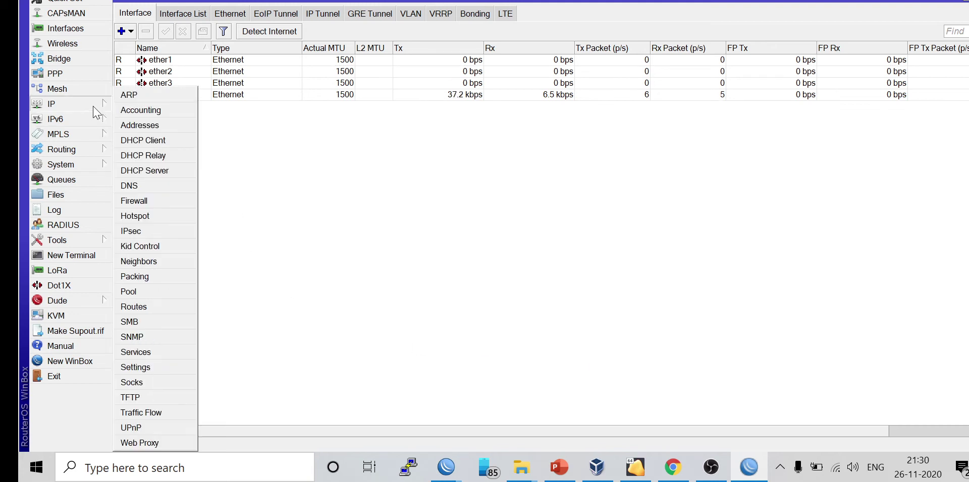
left_click(146, 126)
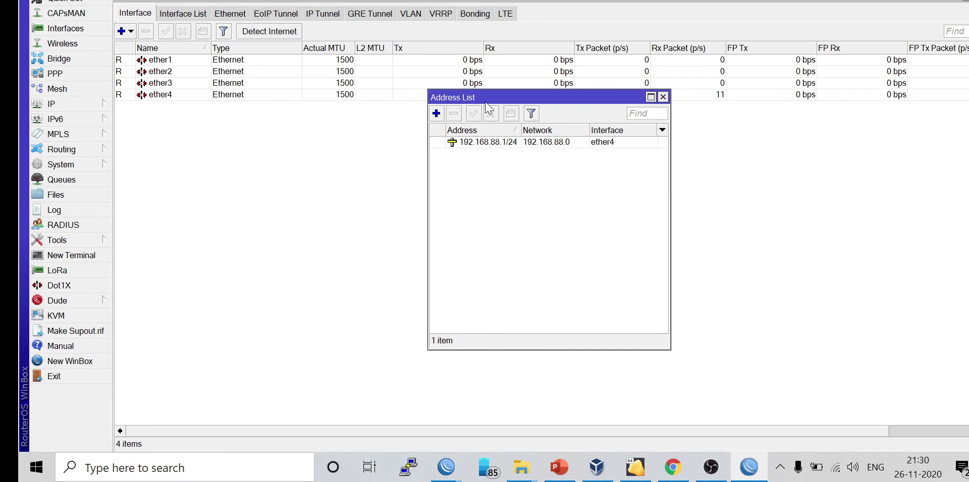
- Add the IP address 10.10.10.2/30 on interface ether1, then apply and save it
left_click(497, 142)
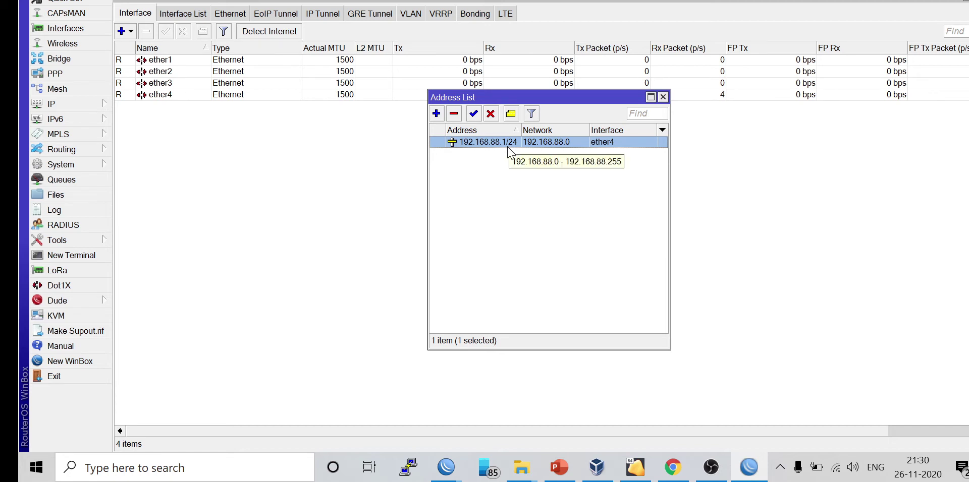
left_click(437, 114)
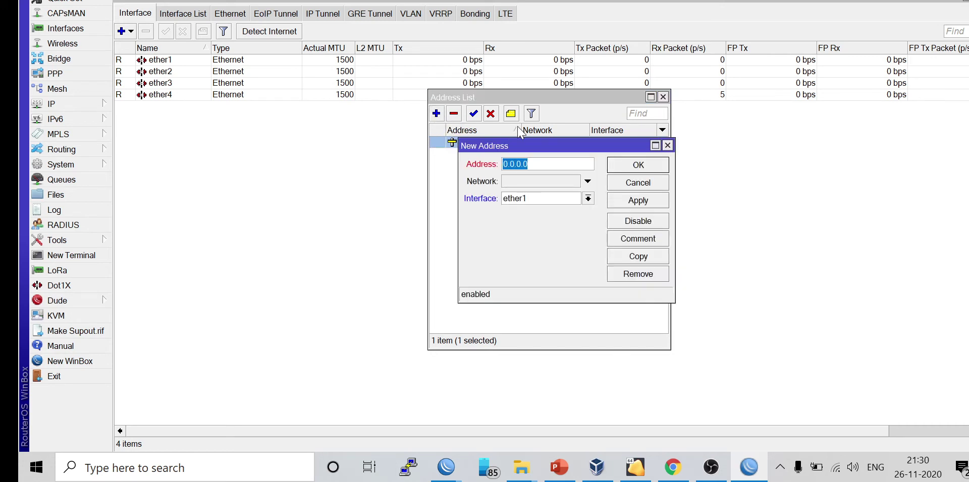
type("10.10.10.2/30")
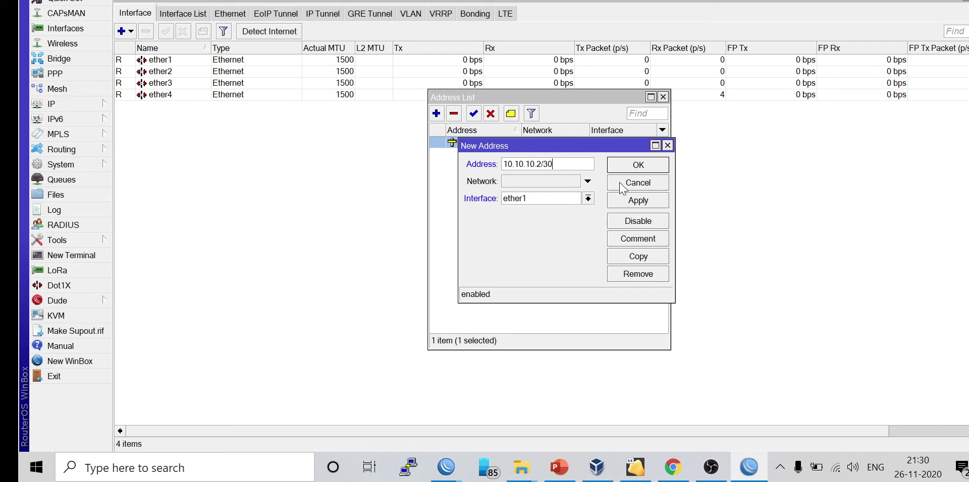
left_click(553, 199)
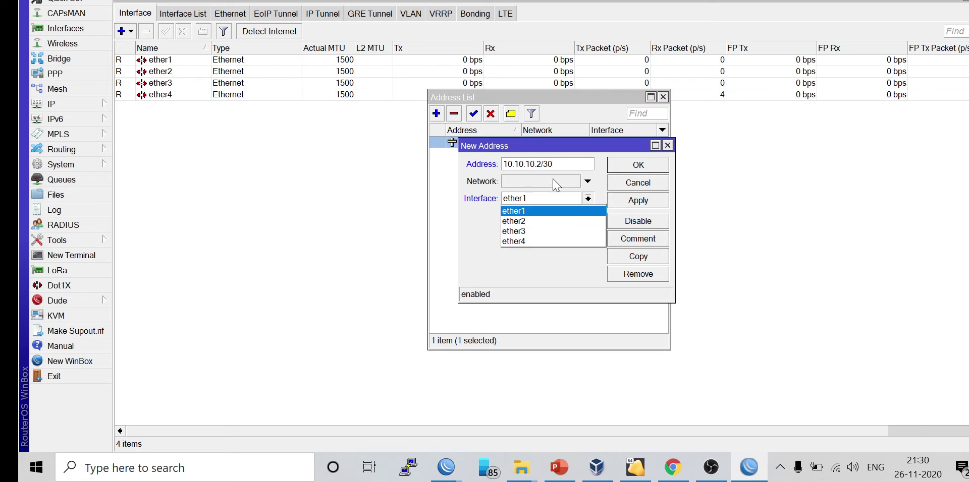
left_click(550, 212)
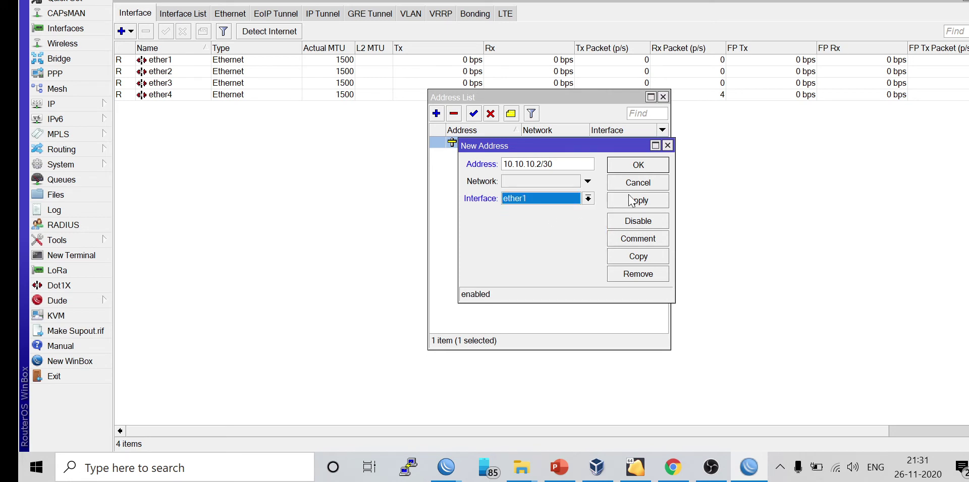
left_click(643, 202)
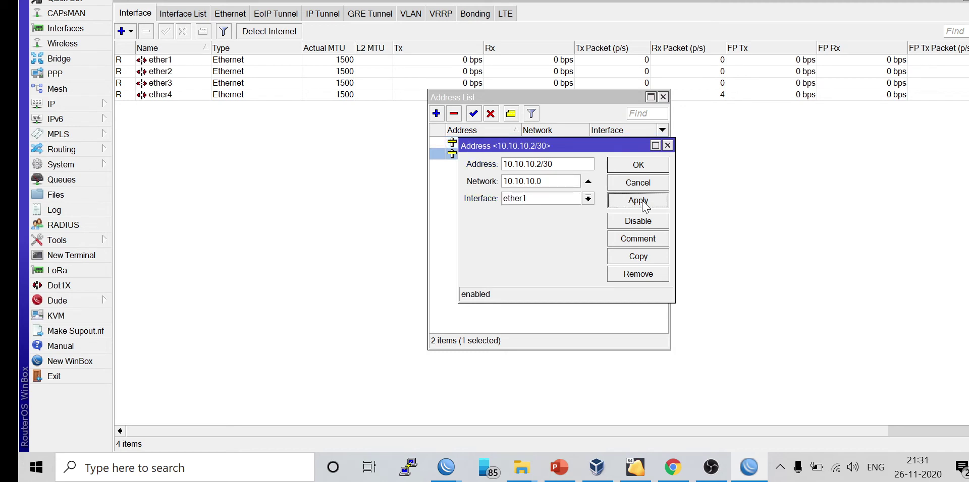
left_click(634, 168)
left_click(537, 146)
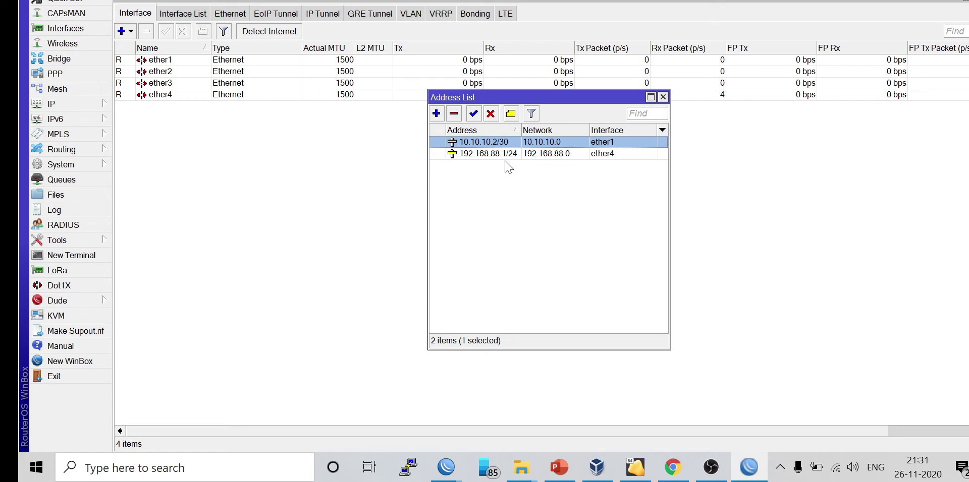
- Add a default route for 0.0.0.0/0 with gateway 10.10.10.1, save it, and close the Route List
left_click(81, 104)
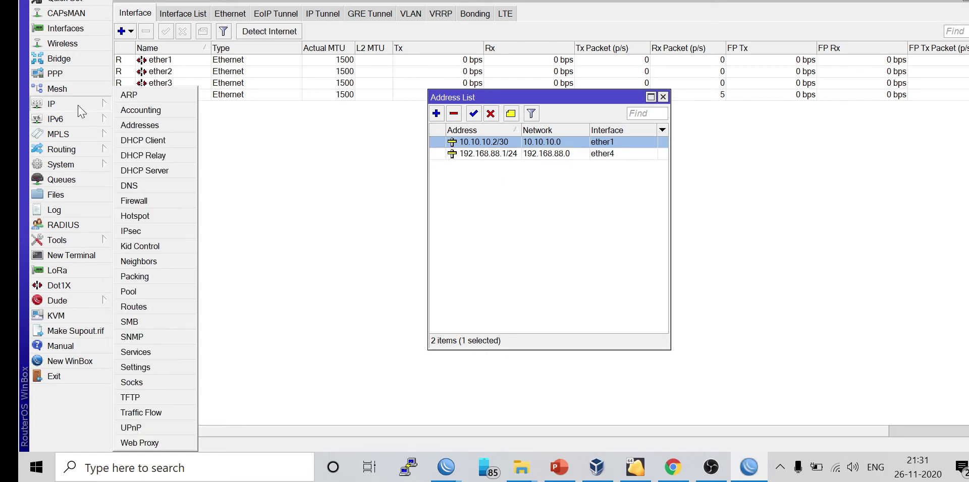
left_click(162, 307)
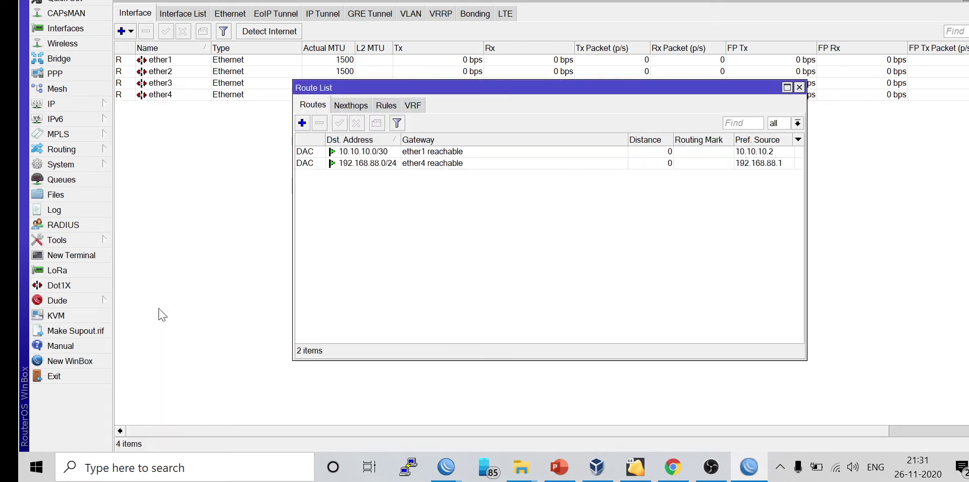
left_click(302, 123)
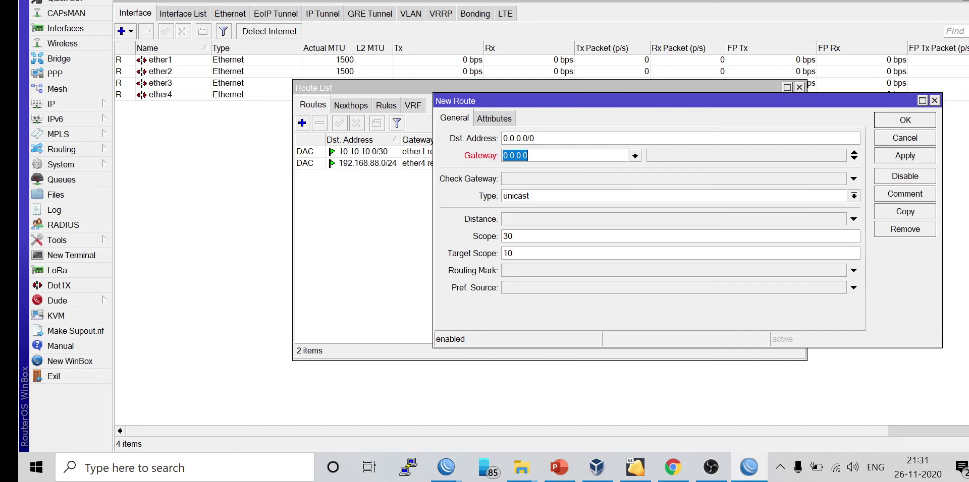
type("10.10.10.1")
left_click(903, 156)
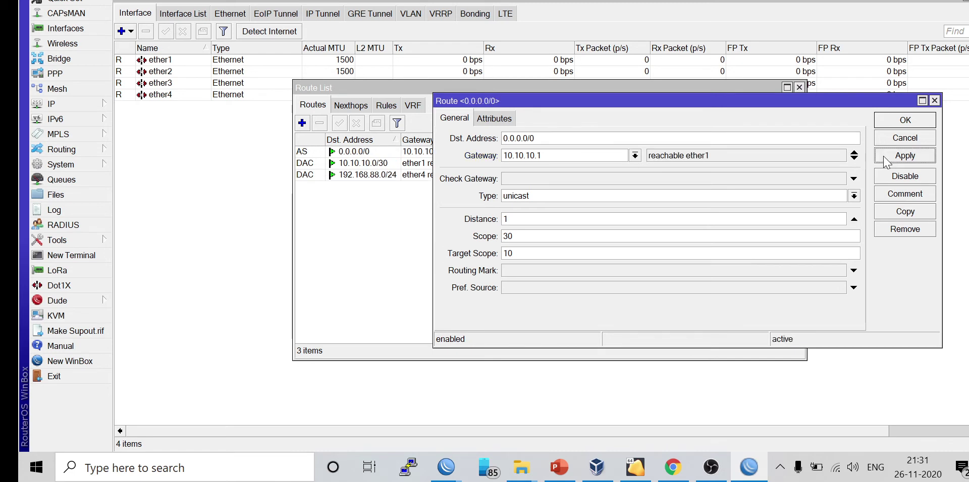
left_click(708, 159)
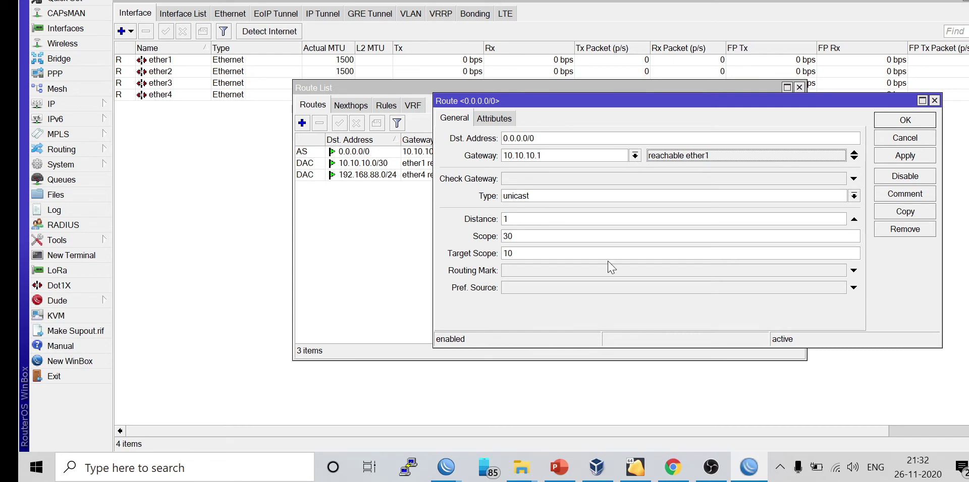
left_click(910, 123)
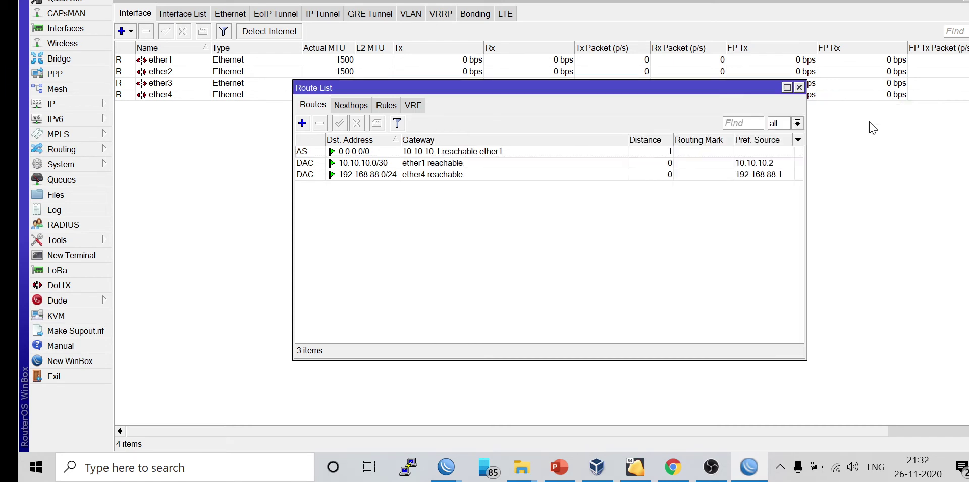
left_click(799, 87)
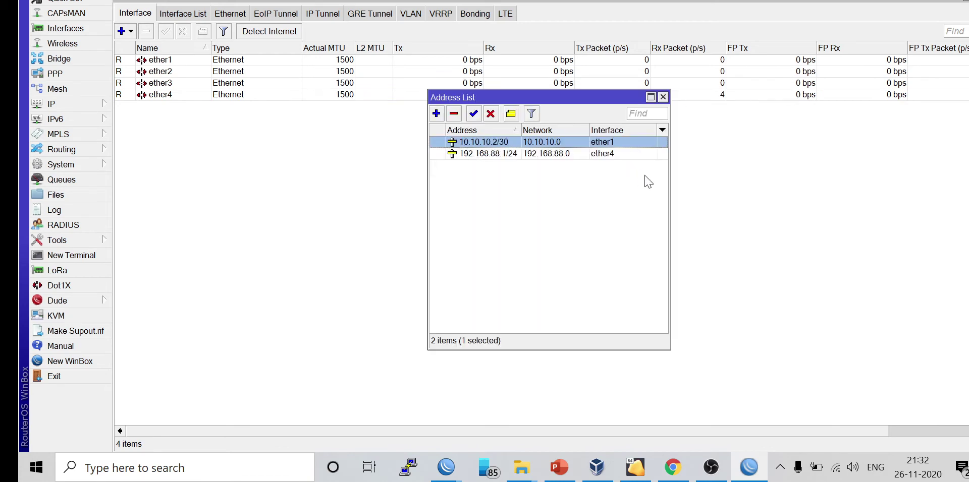
- Highlight the "Basic Firewall - NAT masquerade" topic on the PowerPoint slide and return to WinBox
left_click(558, 469)
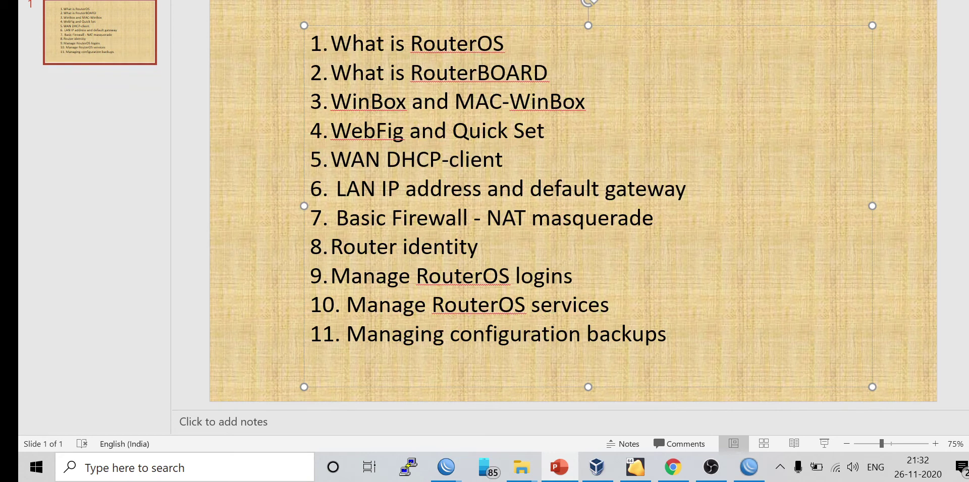
left_click_drag(336, 218, 654, 218)
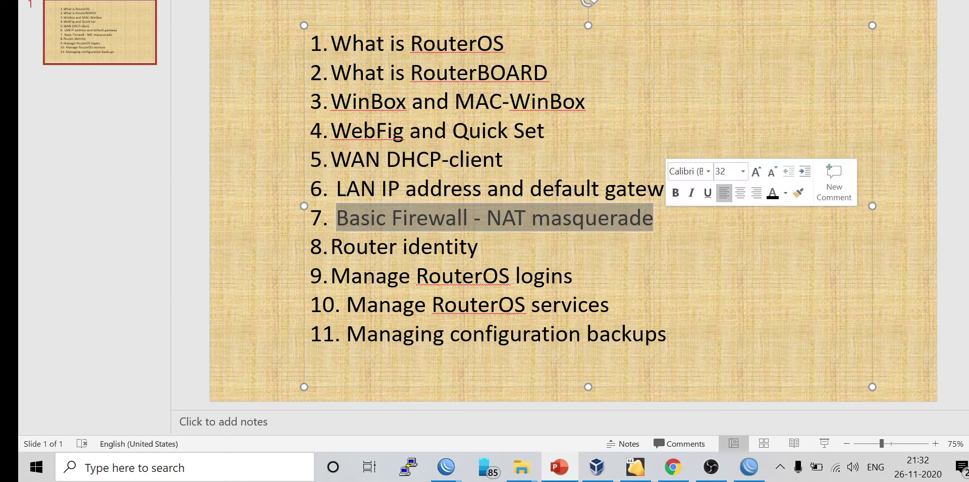
key("alt+Tab")
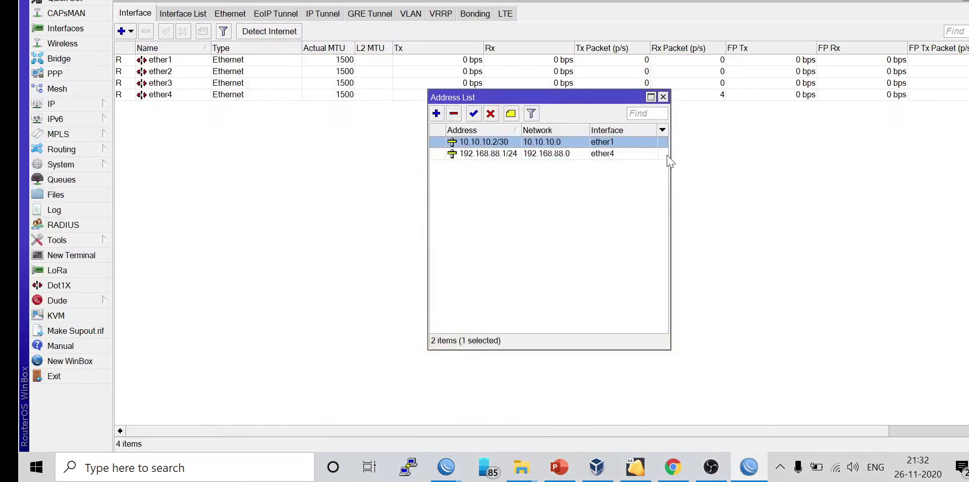
- Open the IP Firewall window and point out its Filter Rules and NAT sections
left_click(41, 107)
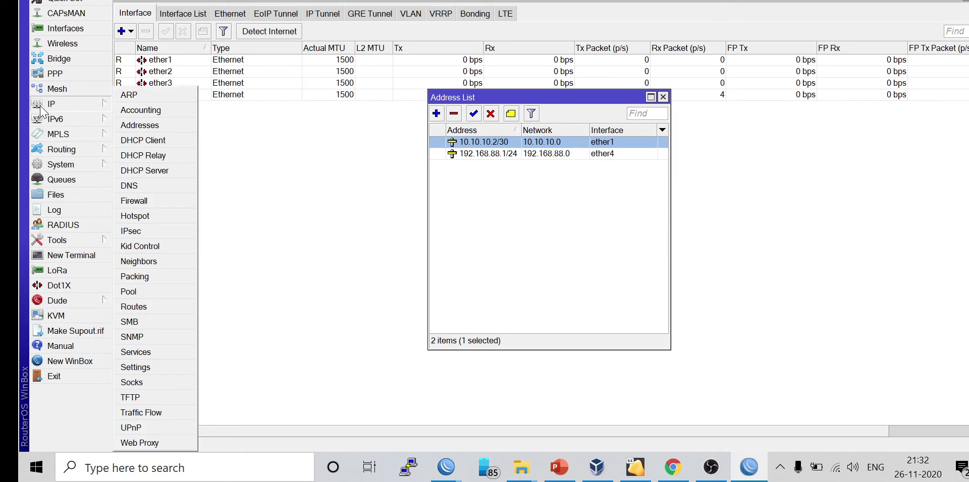
left_click(131, 202)
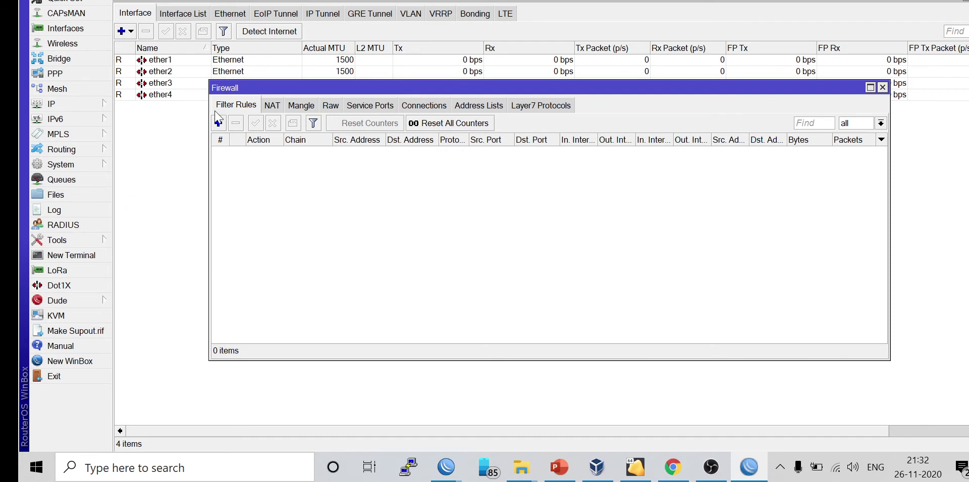
left_click(271, 106)
left_click(247, 107)
left_click(273, 107)
left_click(241, 107)
left_click(270, 107)
left_click(255, 108)
- Start a new firewall filter rule on the forward chain and show the available chain options
left_click(218, 123)
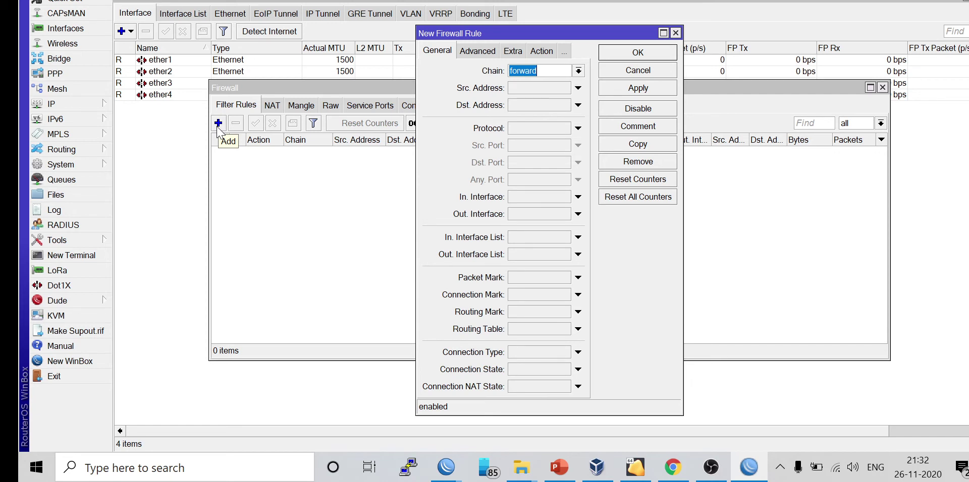
left_click(578, 71)
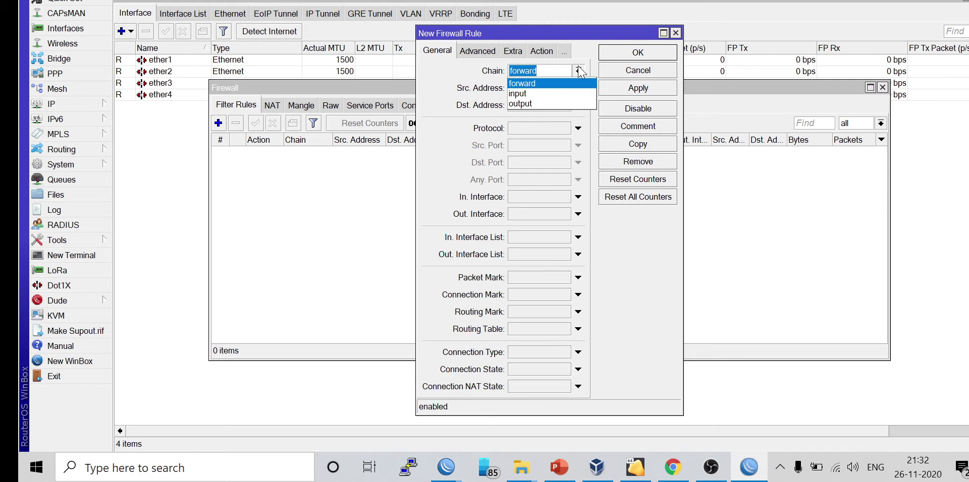
left_click(530, 84)
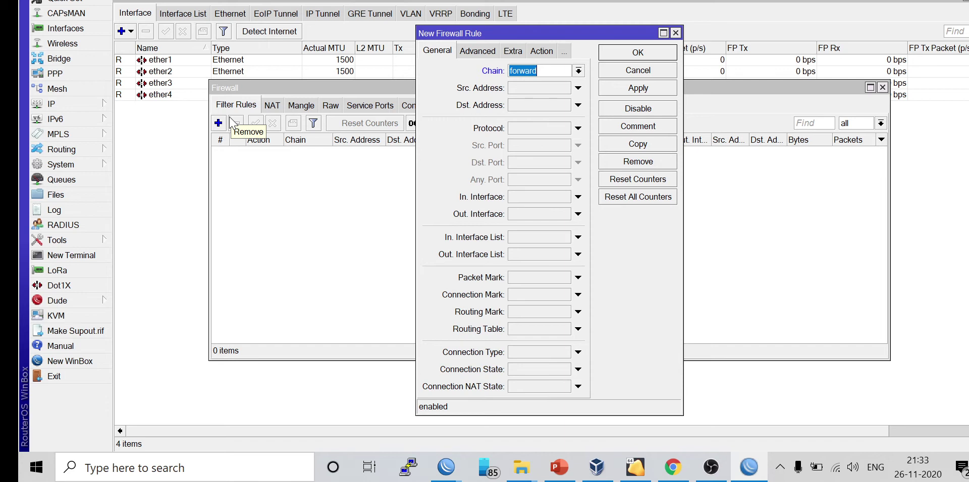
left_click(578, 71)
left_click(578, 71)
left_click(579, 71)
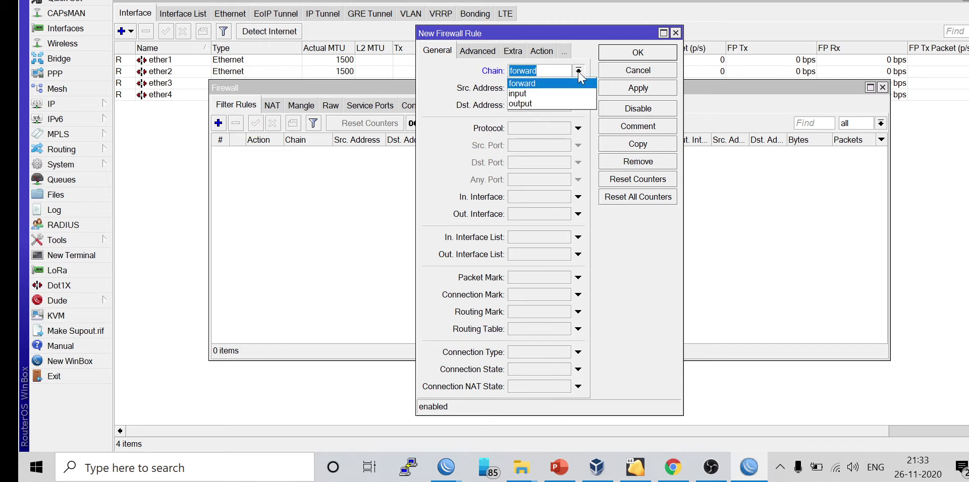
left_click(578, 71)
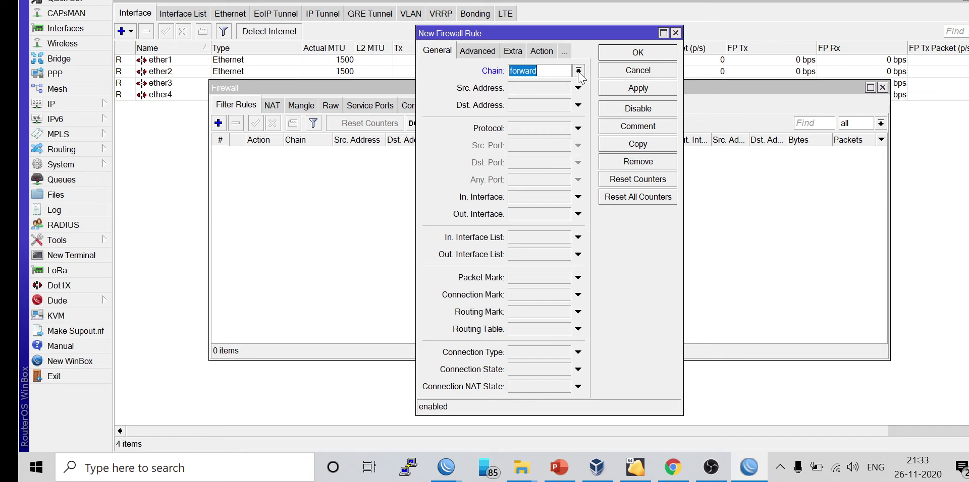
- Switch to WebFig in Chrome, reload the DHCP Client page, and return to WinBox
left_click(674, 469)
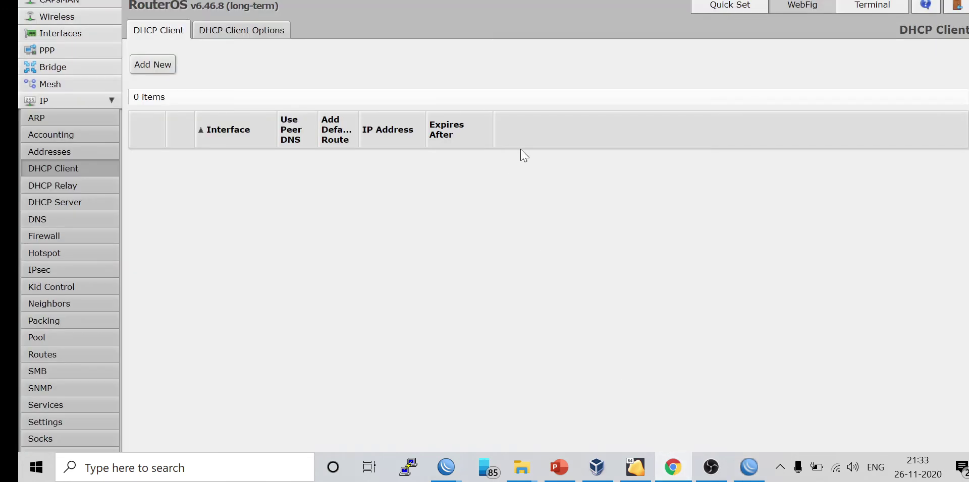
key("F5")
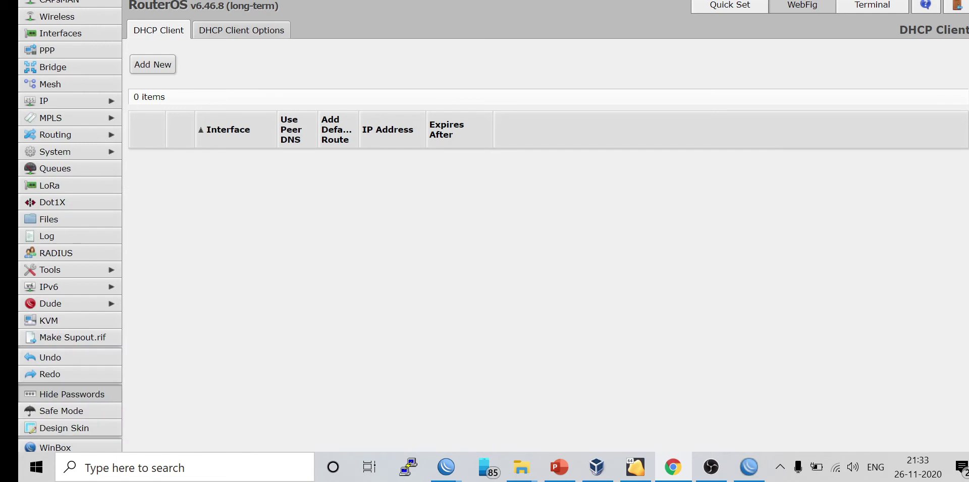
left_click(755, 476)
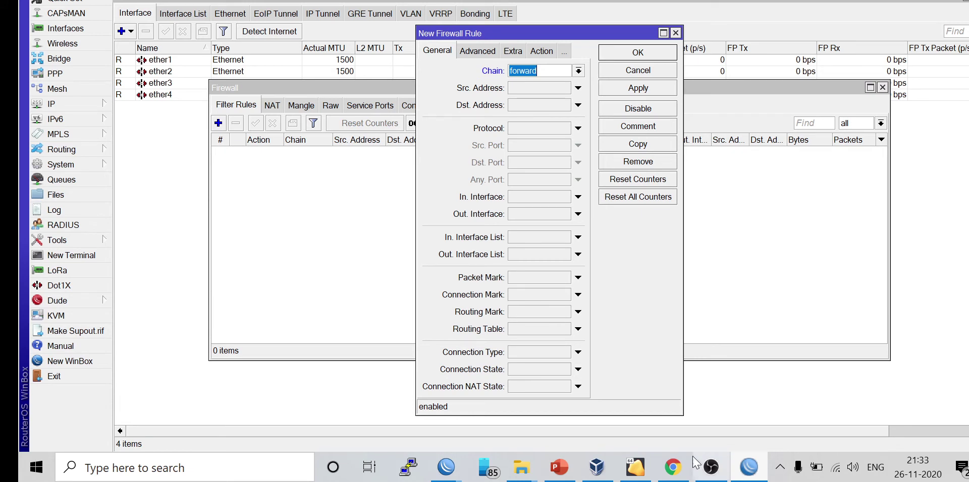
- Try the input and output chains in the new firewall rule
left_click(578, 71)
left_click(563, 94)
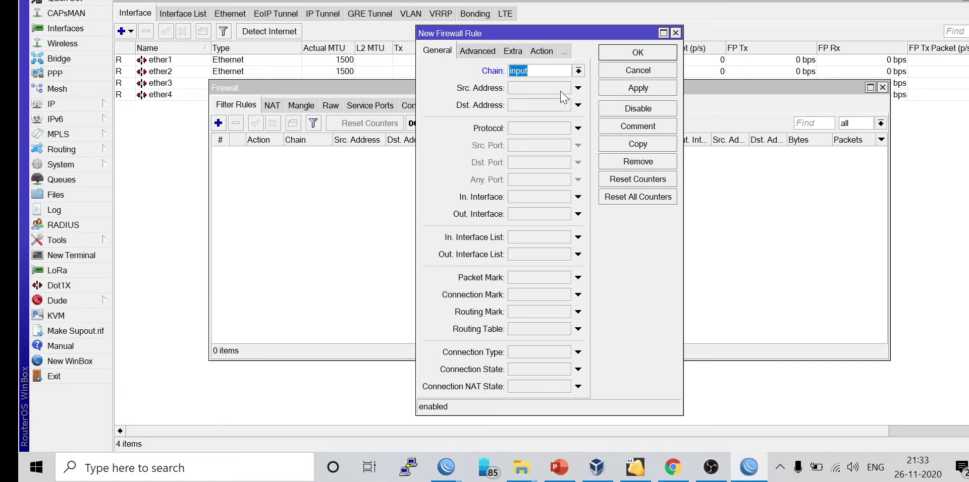
left_click(577, 71)
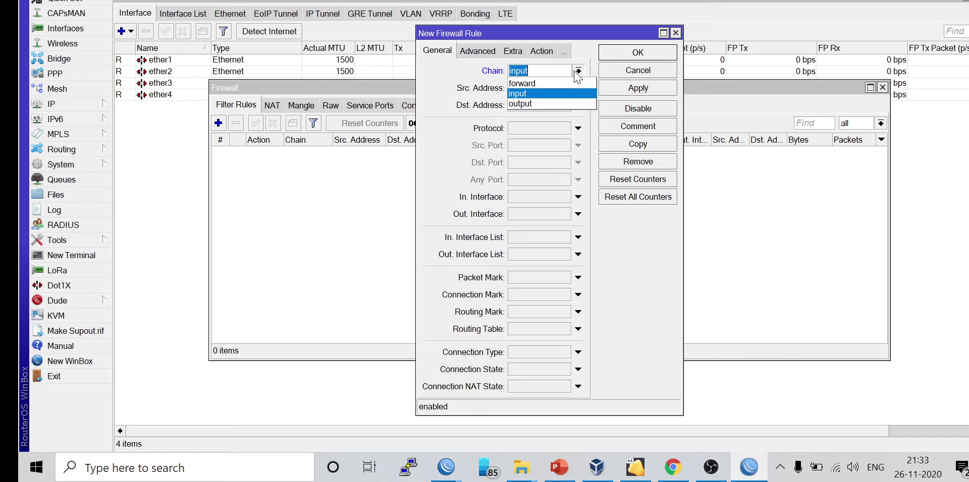
left_click(560, 105)
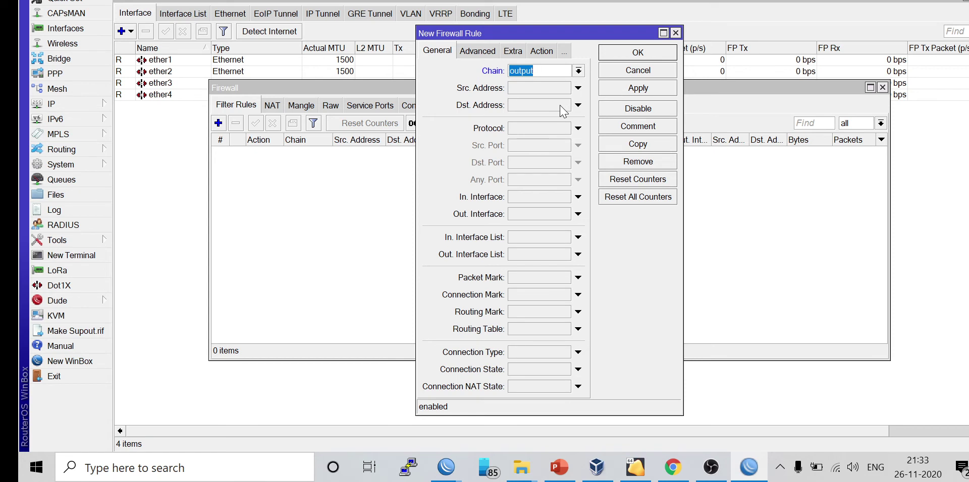
left_click(578, 70)
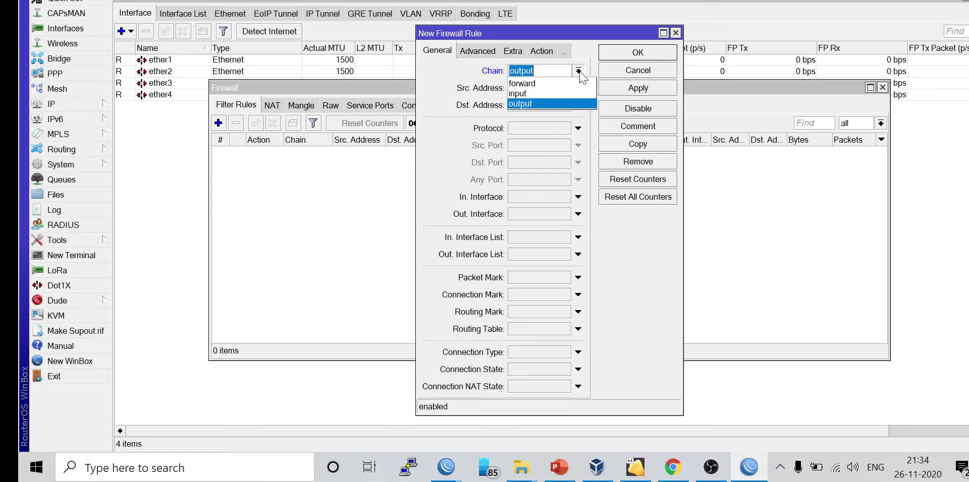
left_click(561, 104)
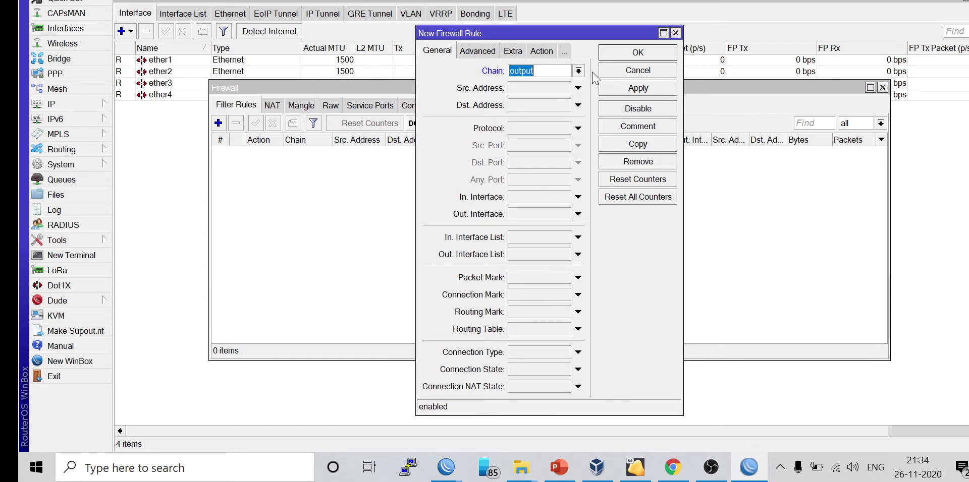
left_click(579, 72)
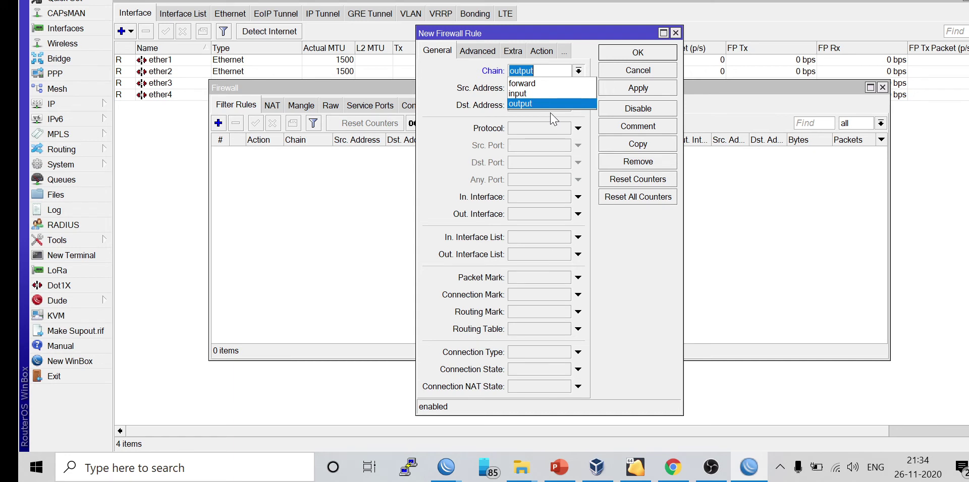
- Set the new firewall rule to the forward chain, TCP protocol and destination port 80
left_click(550, 84)
left_click(529, 132)
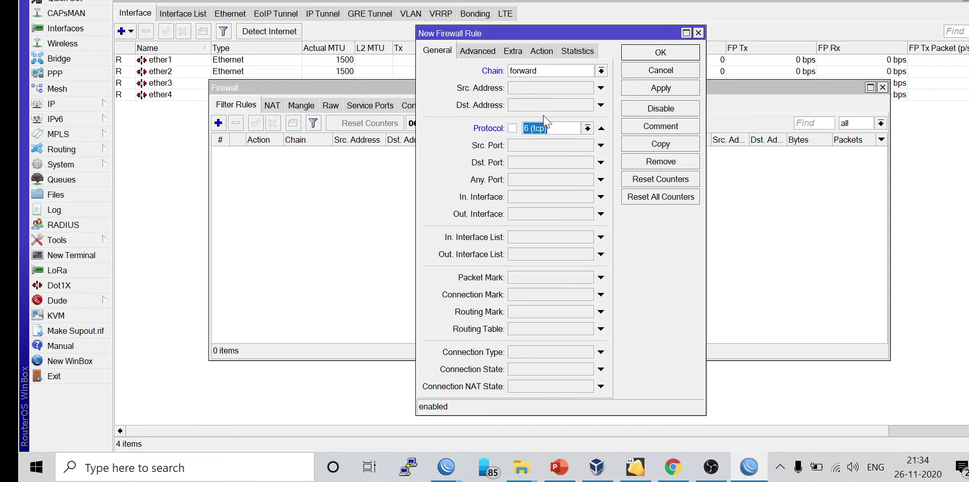
left_click(541, 170)
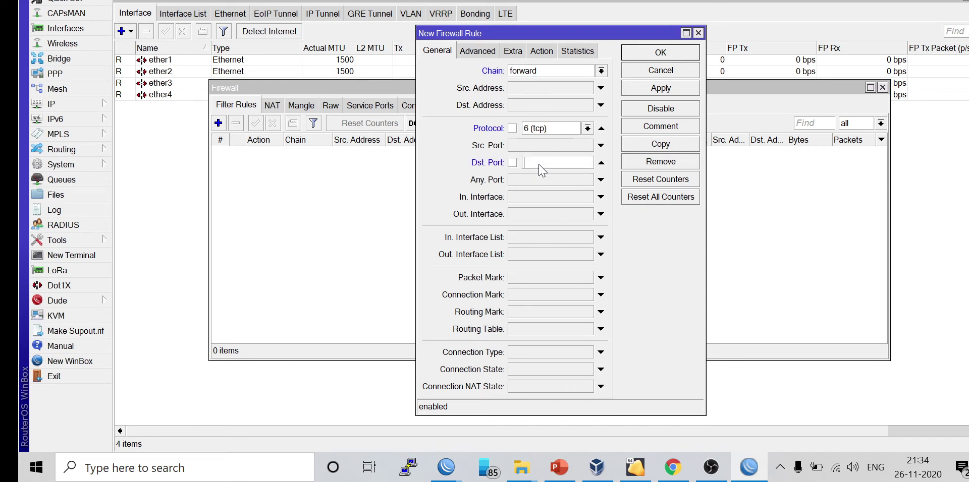
type("80")
- Set the new firewall rule's action to drop and save the rule
left_click(541, 51)
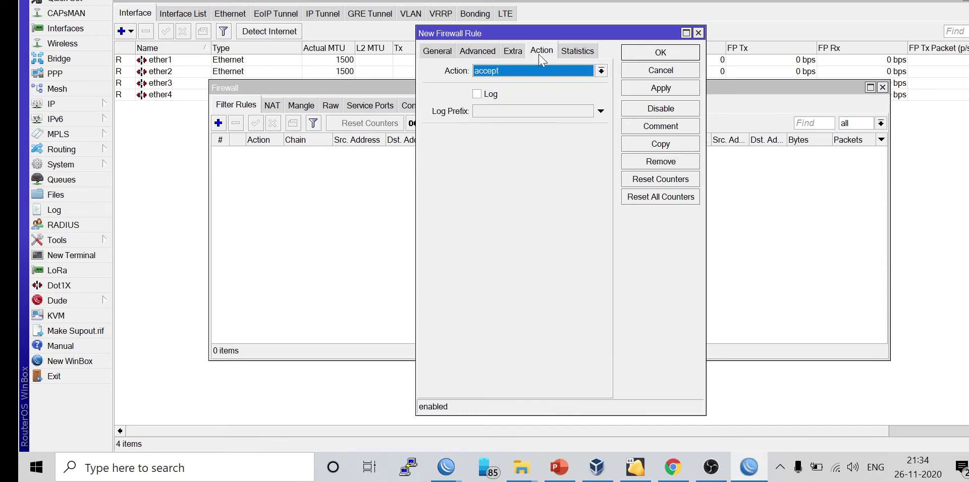
left_click(536, 72)
left_click(530, 114)
left_click(641, 89)
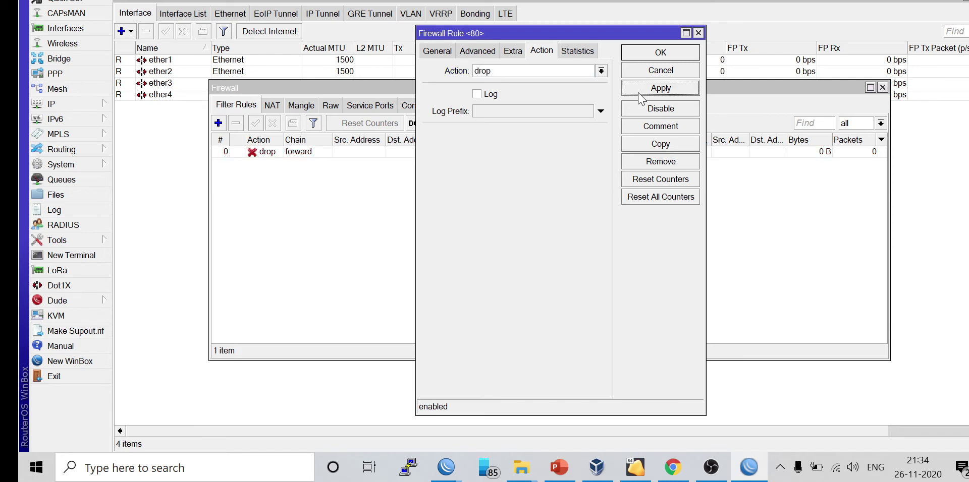
left_click(660, 54)
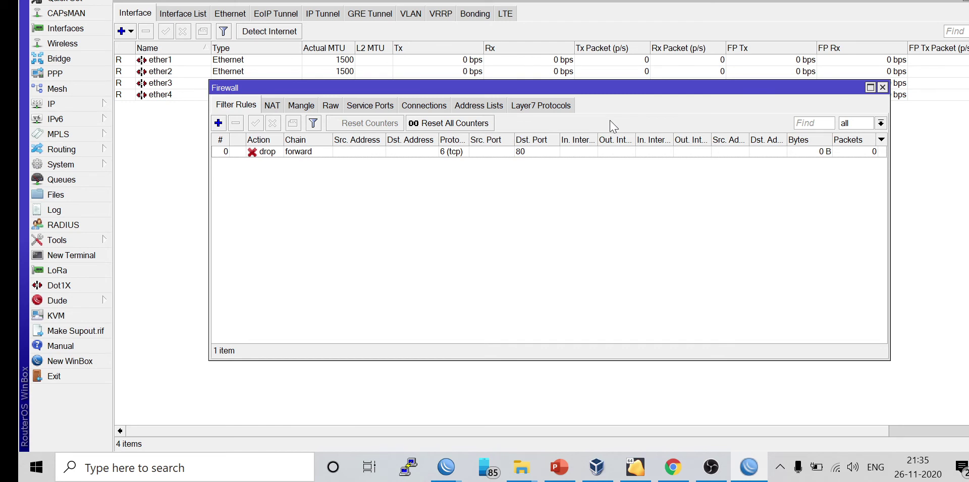
- Check WebFig in Chrome, then switch back to WinBox and set the port 80 drop rule's chain to input
left_click(672, 468)
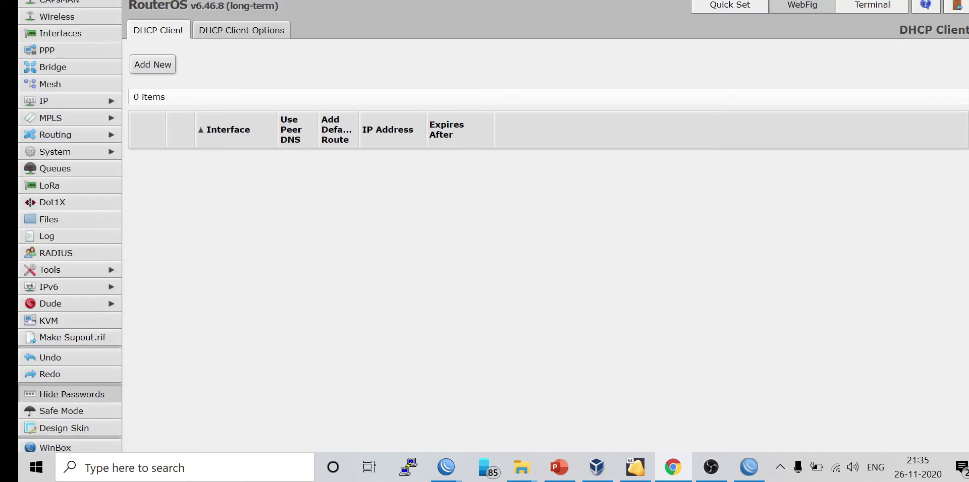
key("alt+Tab")
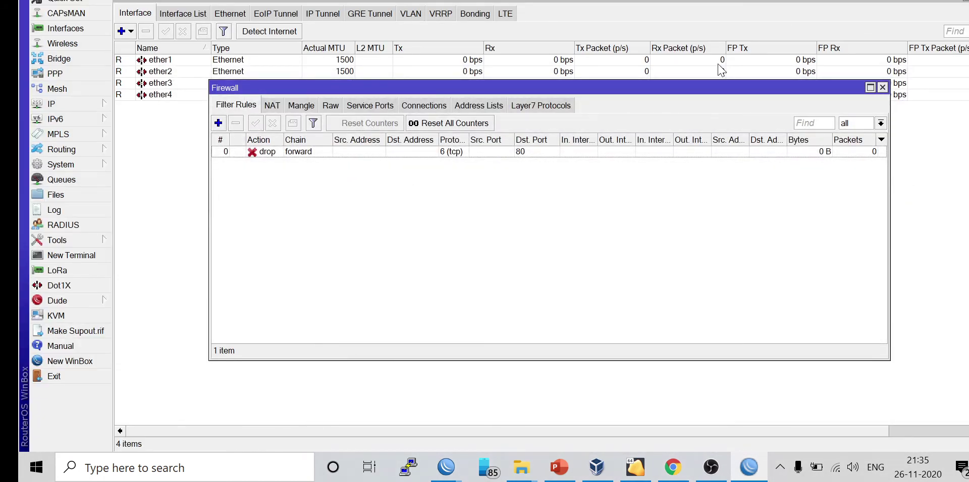
left_click(546, 153)
double_click(549, 160)
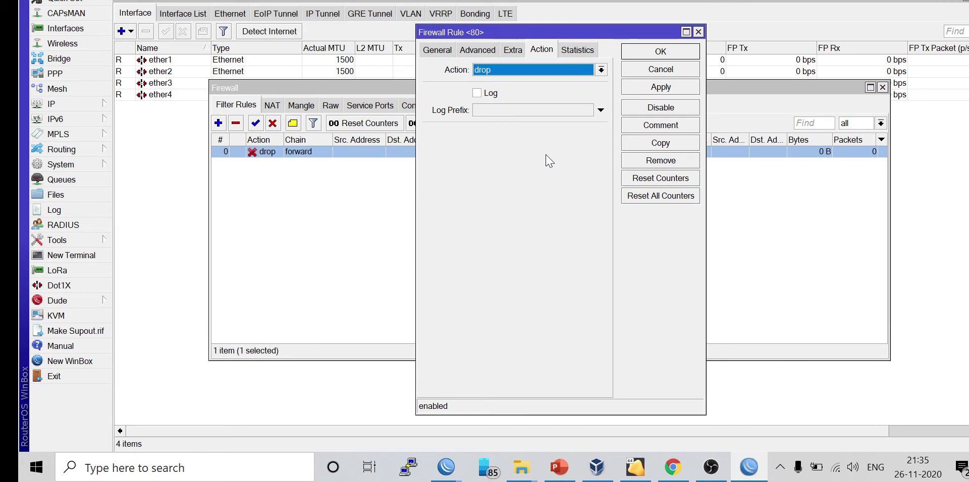
left_click(442, 54)
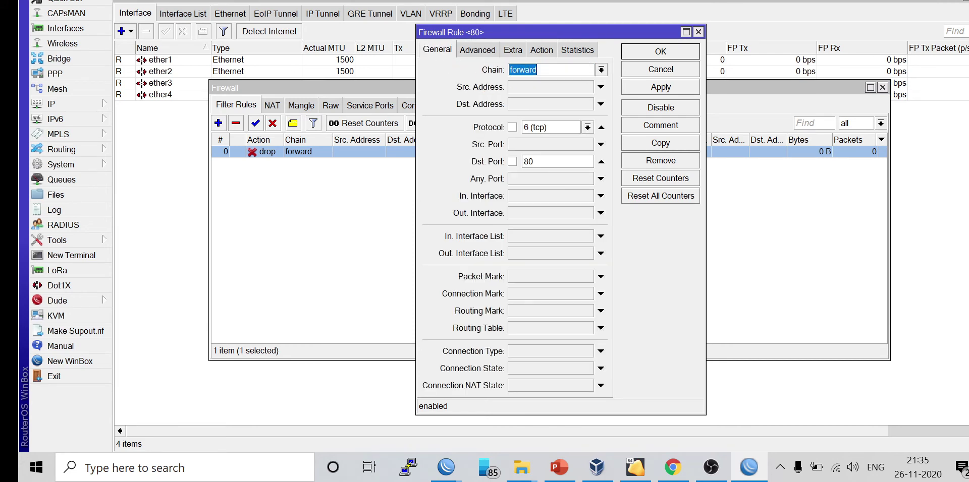
left_click(600, 71)
left_click(580, 91)
left_click(644, 90)
left_click(650, 53)
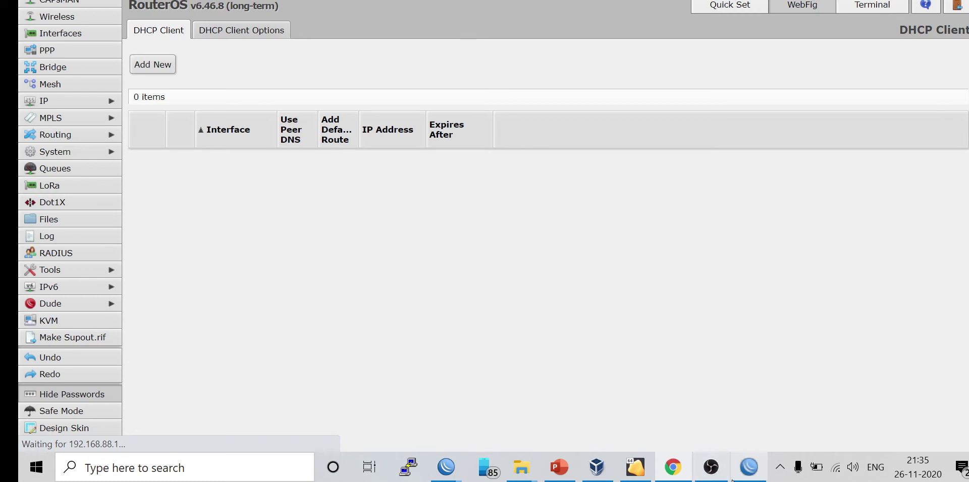
- Return to WinBox and review the port 80 drop rule's chain options, closing the rule without changes
left_click(749, 467)
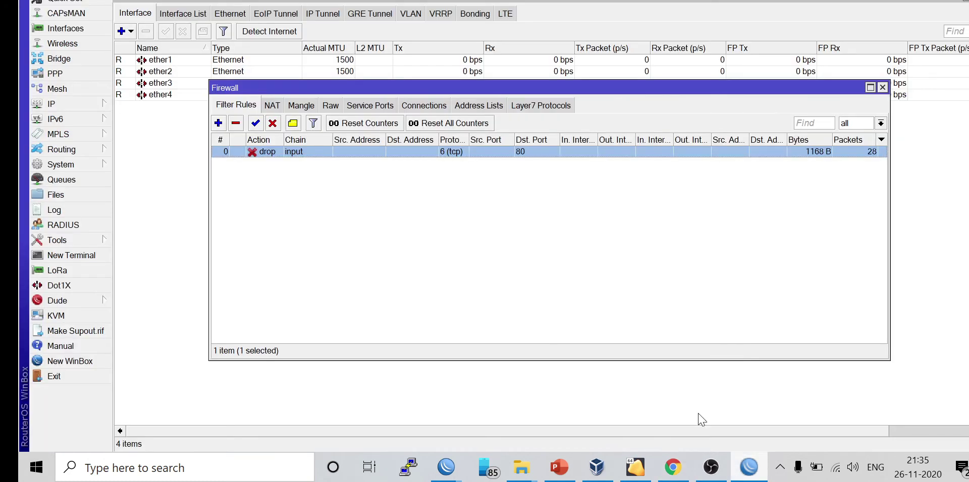
double_click(420, 150)
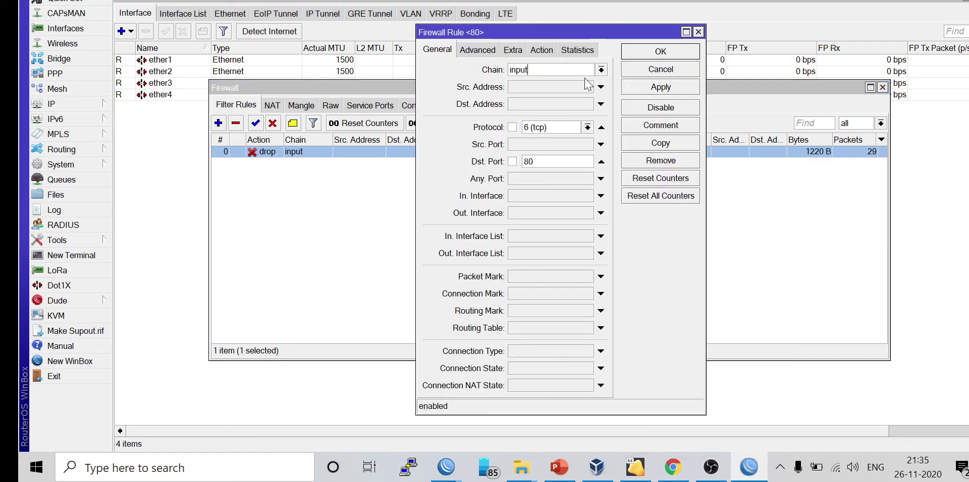
left_click(601, 70)
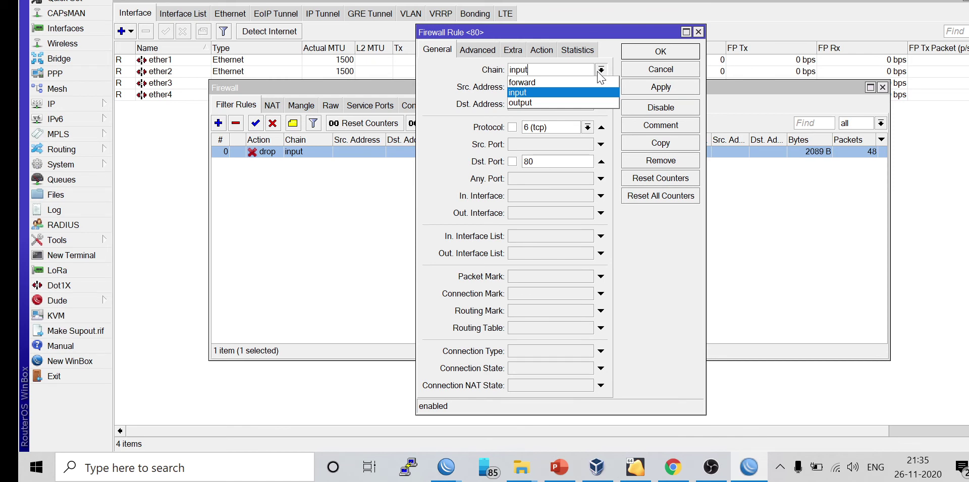
left_click(662, 74)
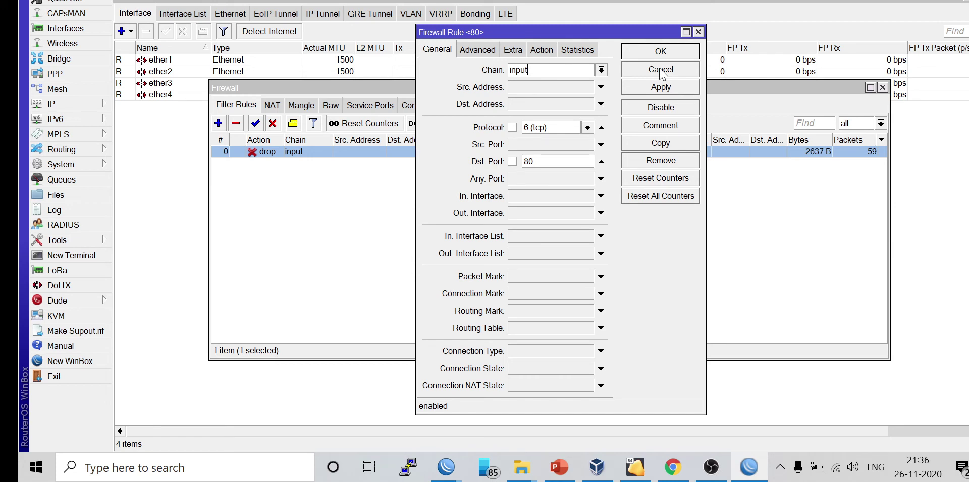
left_click(661, 70)
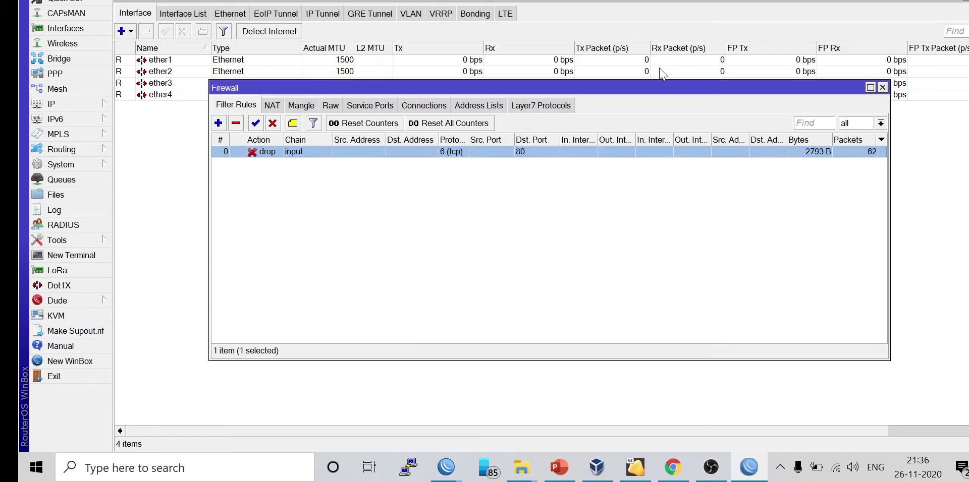
- Disable the port 80 drop rule, check WebFig access in Chrome, and return to WinBox
left_click(272, 124)
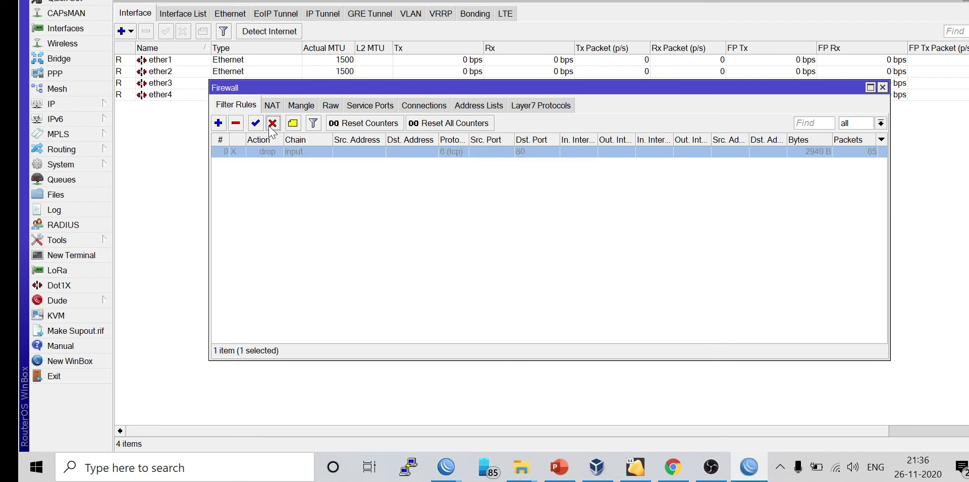
left_click(676, 469)
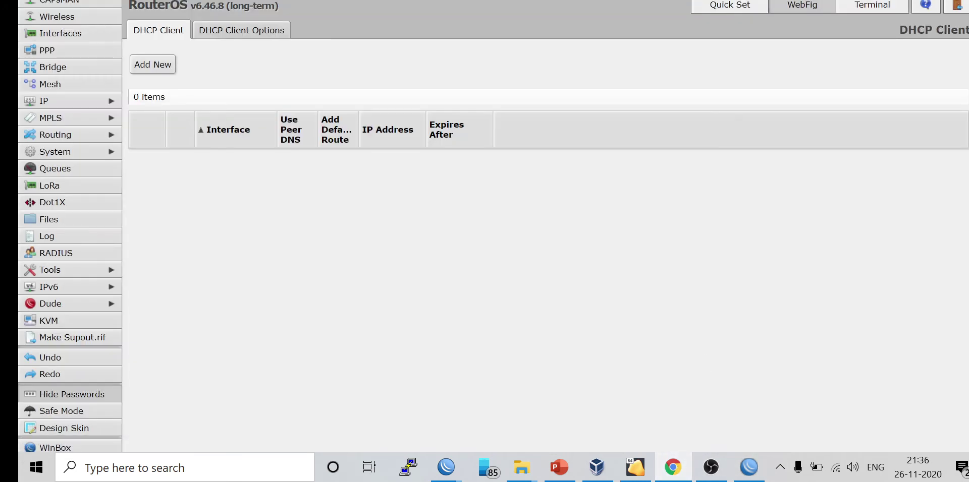
key("alt+Tab")
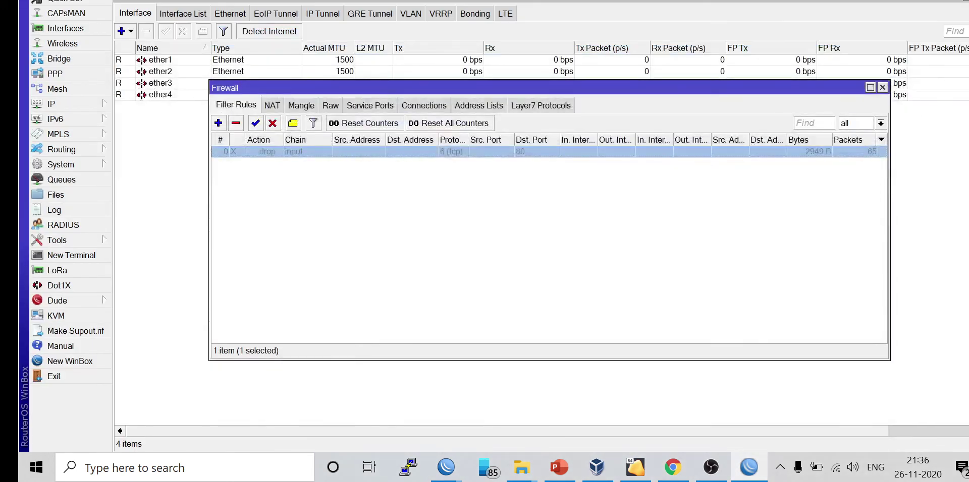
- Show the firewall's NAT section, view WebFig in Chrome, and return to WinBox
left_click(274, 107)
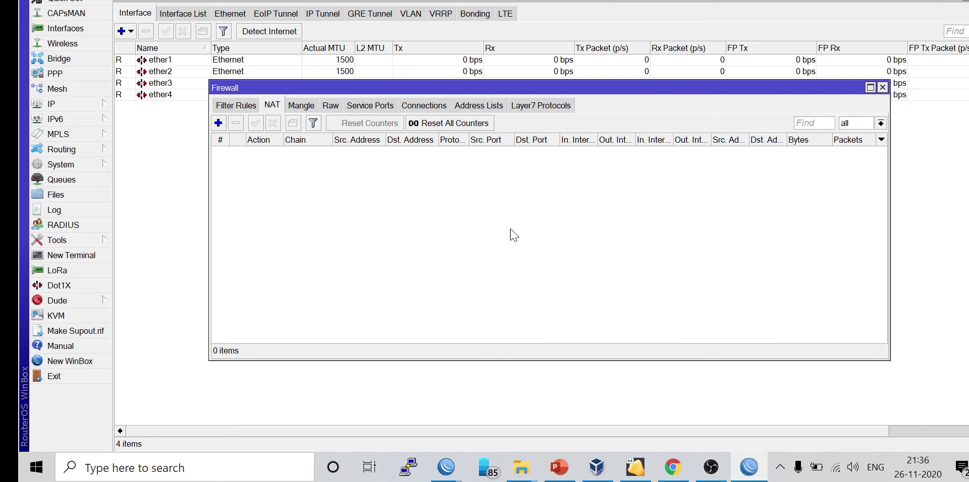
left_click(675, 467)
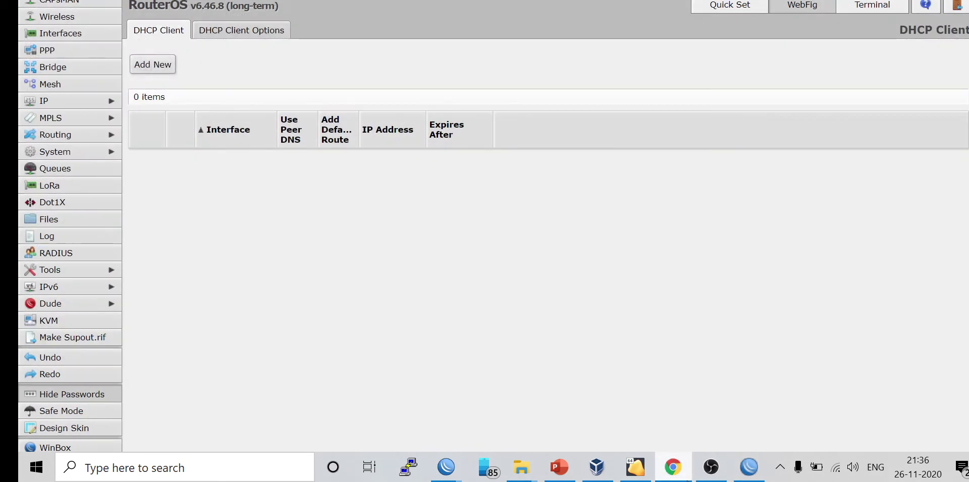
left_click(748, 467)
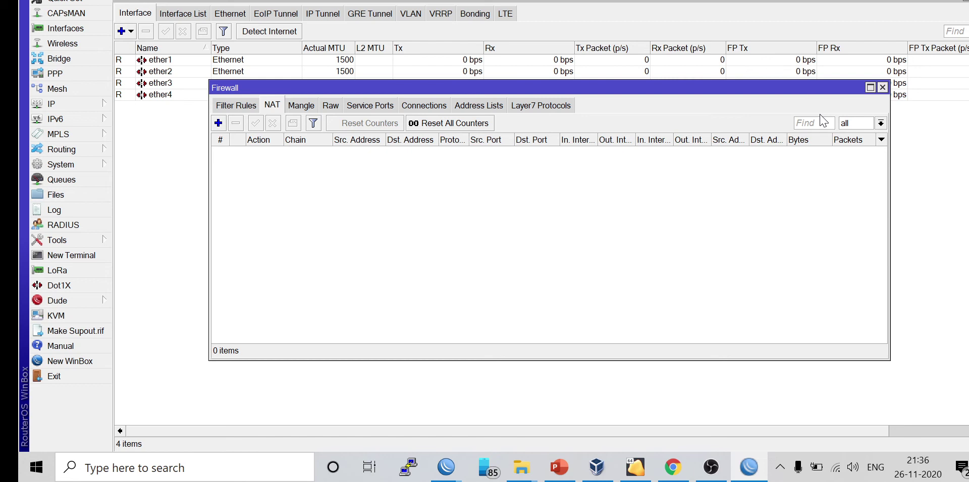
- Start a new srcnat NAT rule with the source address enabled, and consult the router's IP address list
left_click(218, 124)
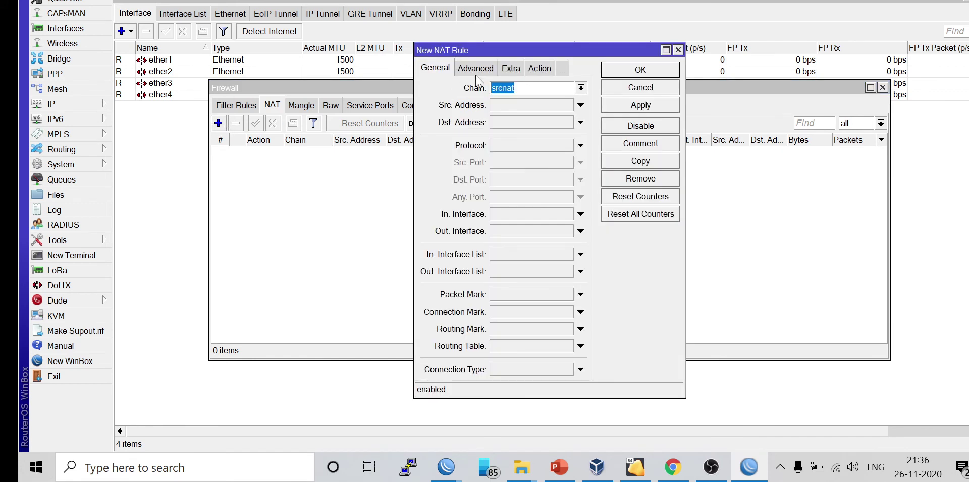
left_click(504, 107)
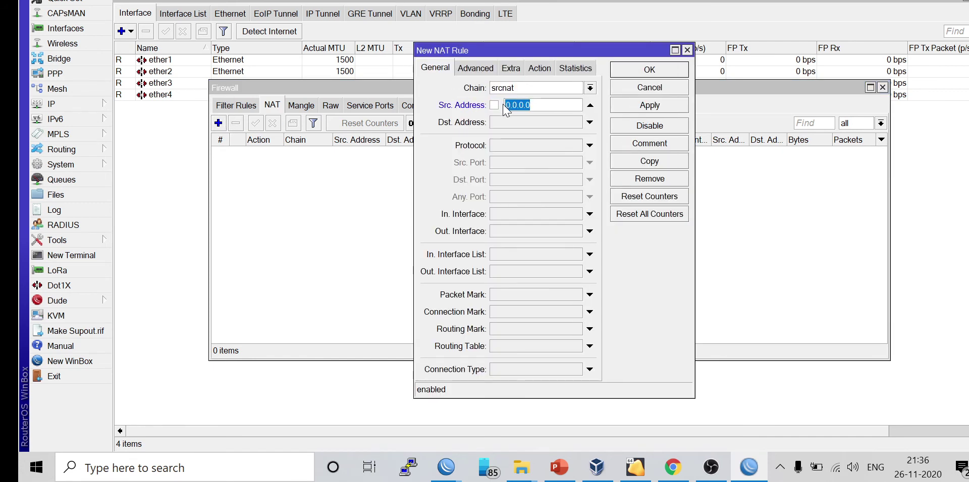
left_click(95, 106)
left_click(140, 125)
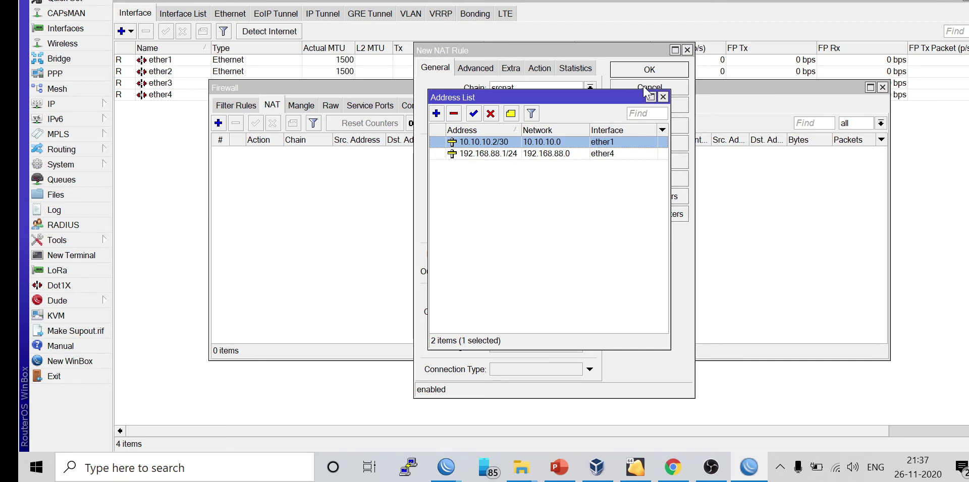
left_click(663, 97)
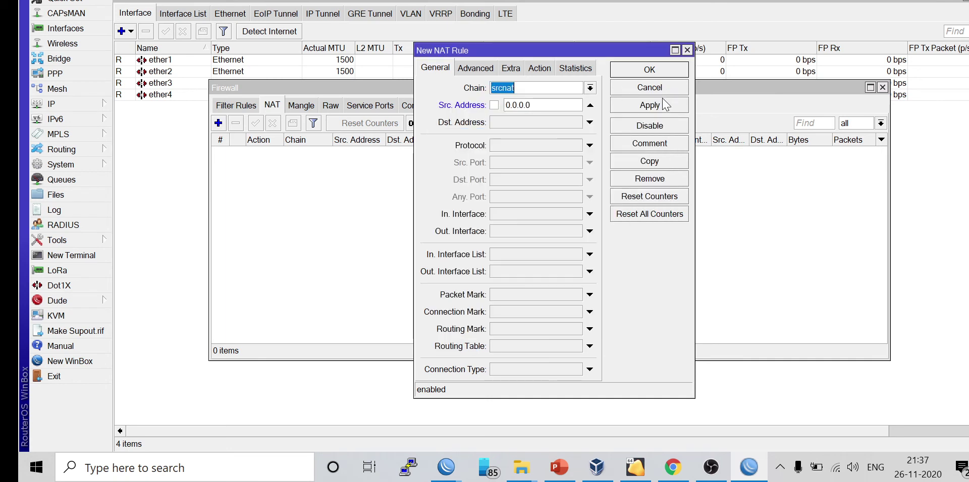
- Set the new NAT rule's source address to 192.168.88.3
left_click(531, 105)
key("BackSpace")
key("BackSpace")
key("BackSpace")
key("BackSpace")
key("BackSpace")
key("BackSpace")
key("BackSpace")
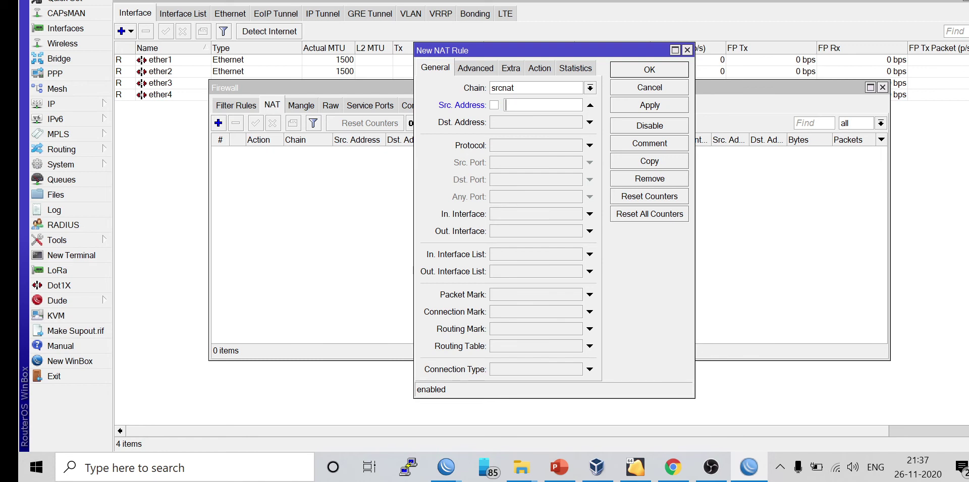
type("192.168.88.3")
- Set the new NAT rule's action to masquerade and save the rule
left_click(540, 68)
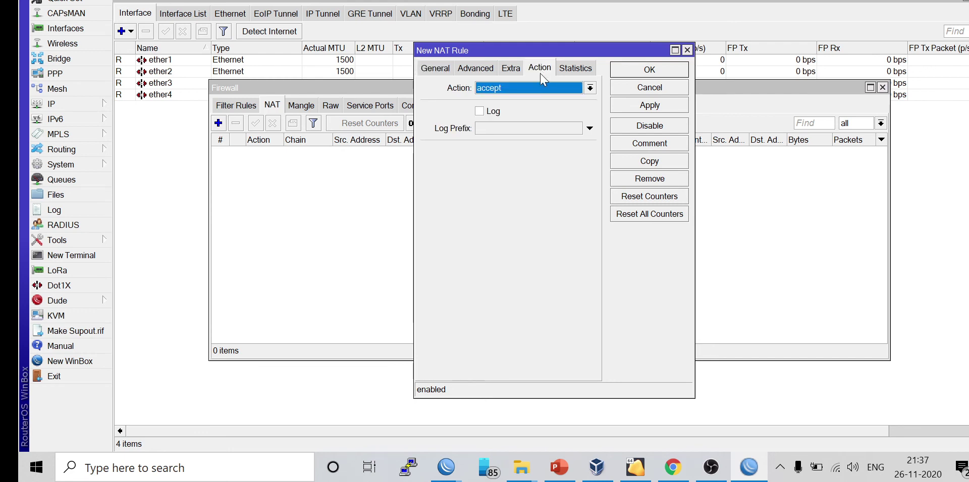
left_click(539, 91)
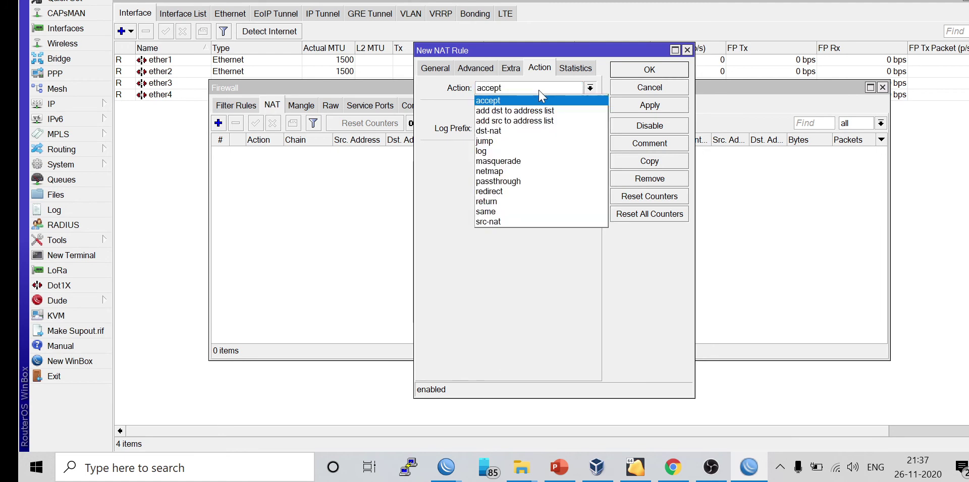
left_click(525, 165)
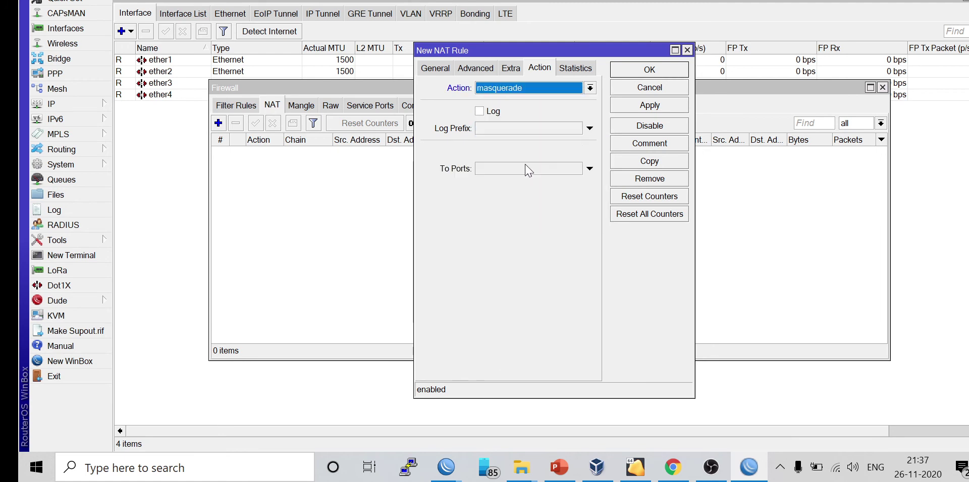
left_click(625, 108)
left_click(634, 70)
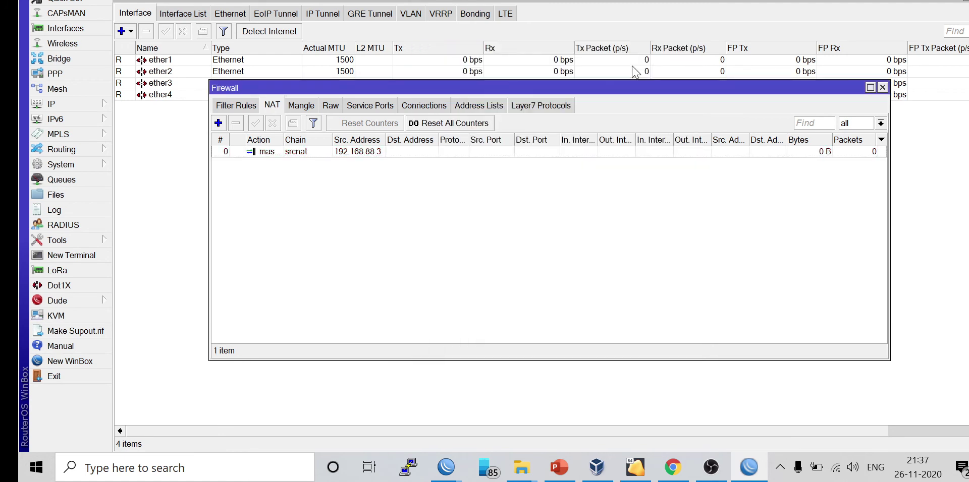
- Reopen the masquerade NAT rule to review its source address and available actions, and close it without changes
left_click(435, 152)
double_click(353, 152)
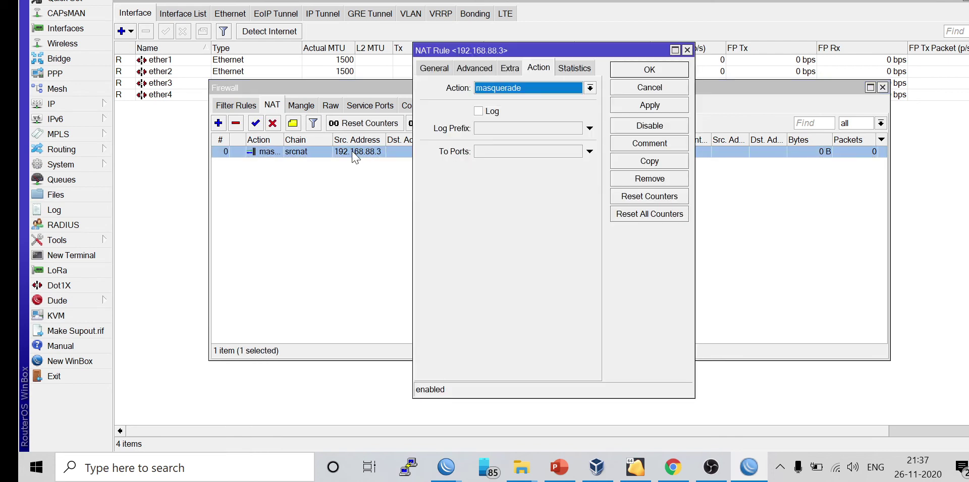
left_click(424, 69)
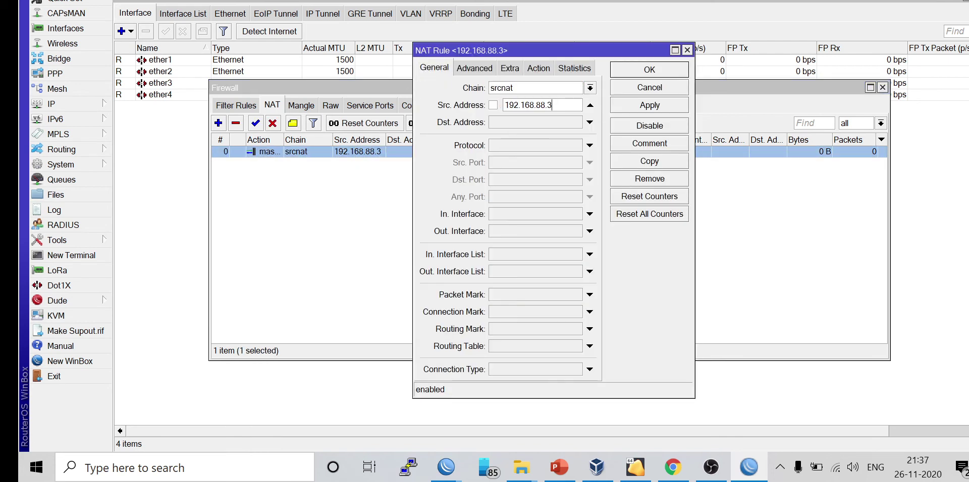
left_click(552, 104)
left_click(538, 68)
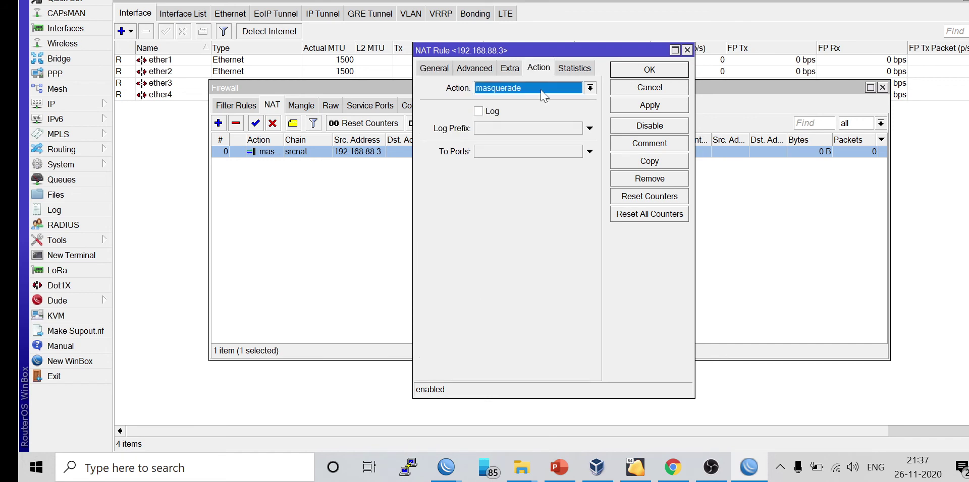
left_click(541, 90)
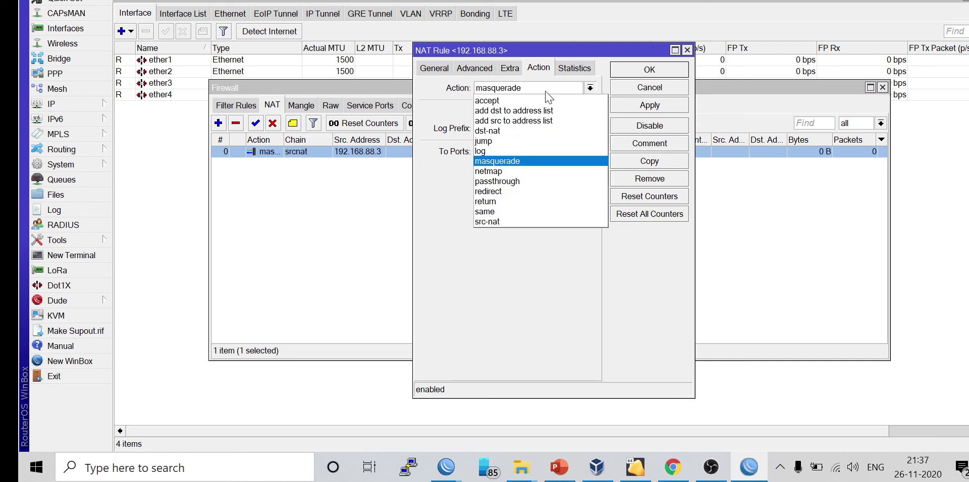
left_click(665, 92)
left_click(665, 92)
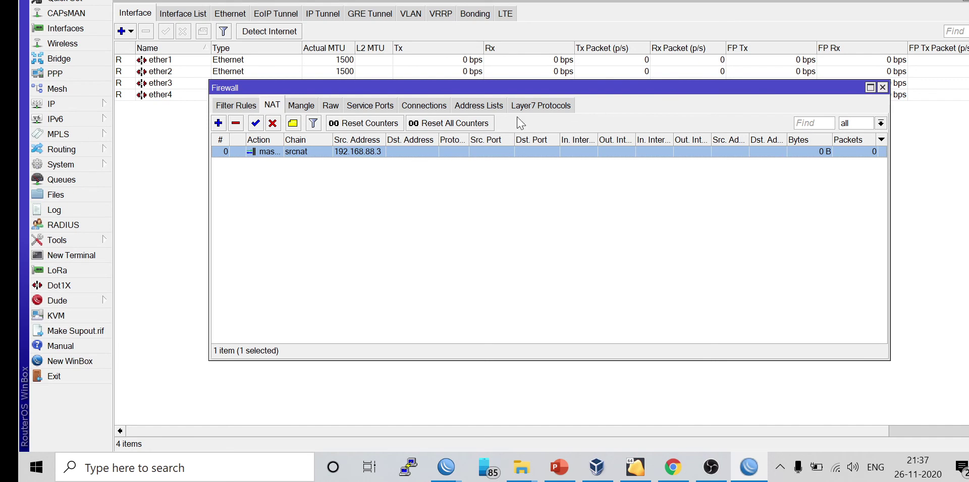
- Change the masquerade NAT rule's source address to 192.168.88.0/24, check its action options, and save the rule
double_click(371, 152)
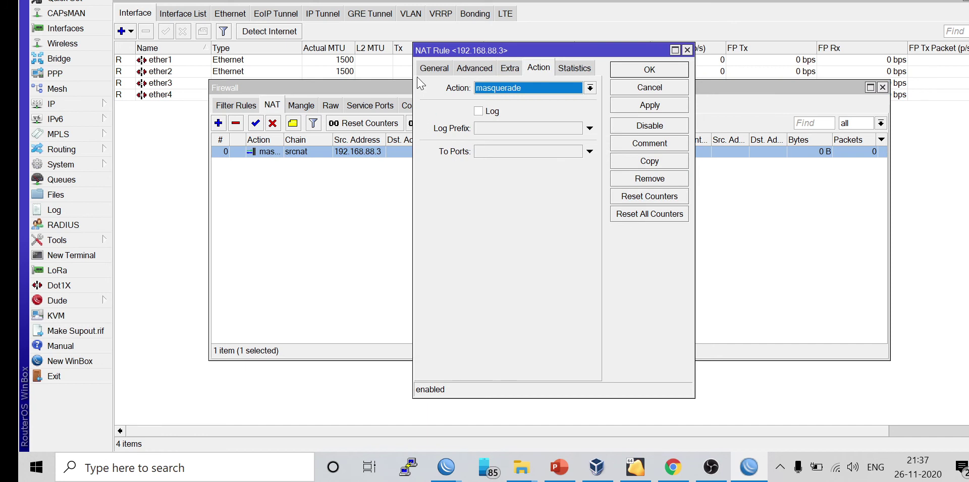
left_click(434, 71)
left_click(551, 105)
key("BackSpace")
type("0/24")
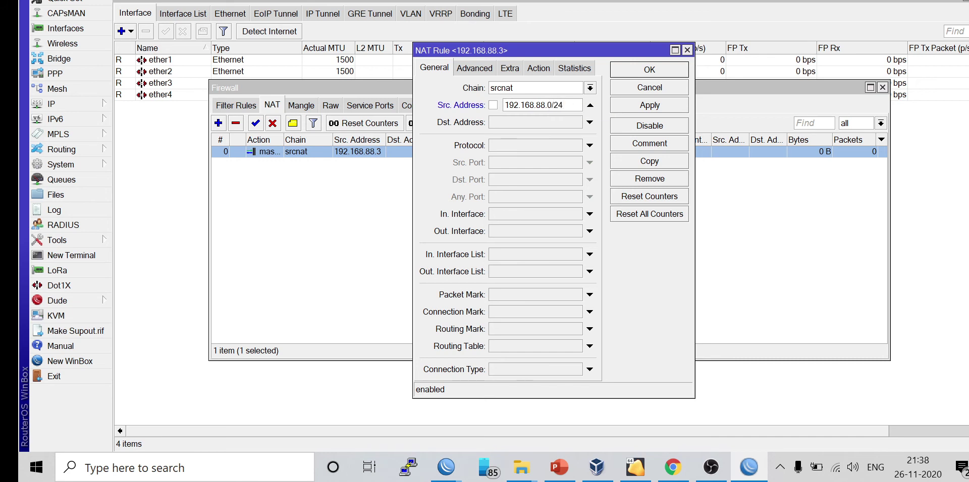
left_click(538, 68)
left_click(547, 90)
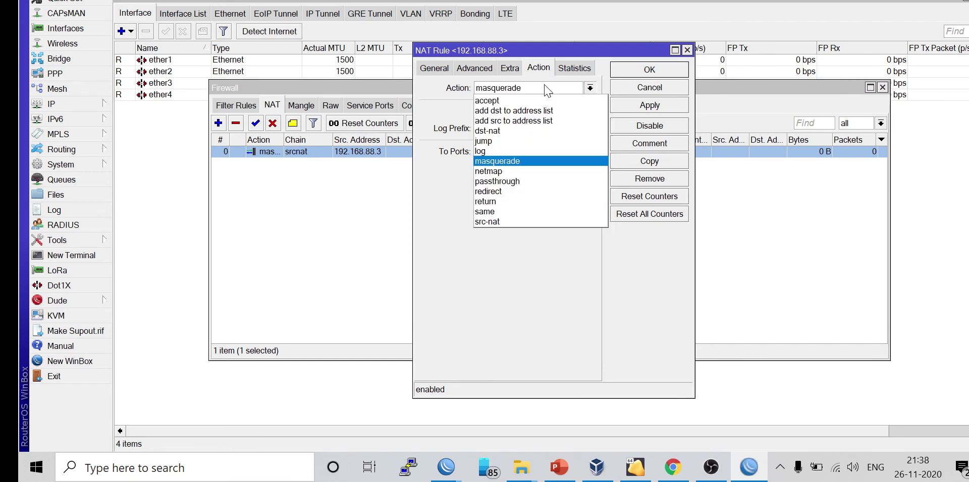
left_click(548, 90)
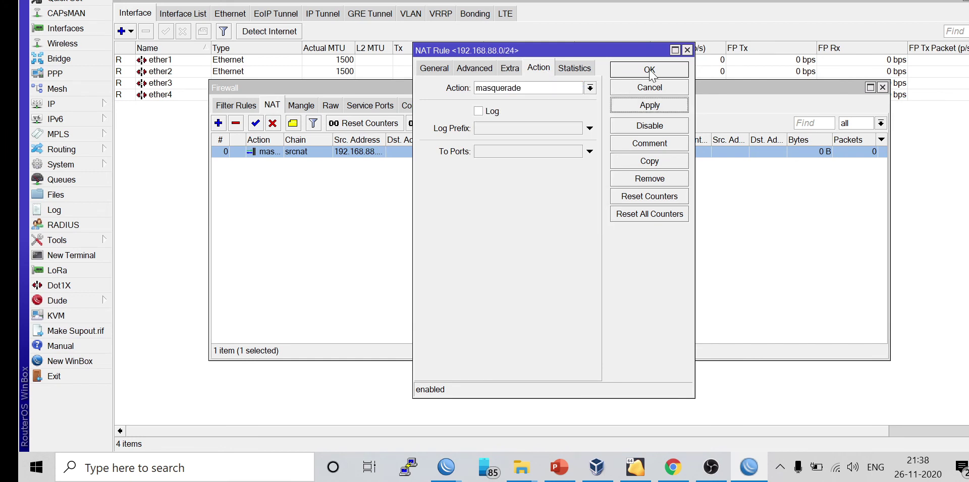
left_click(650, 72)
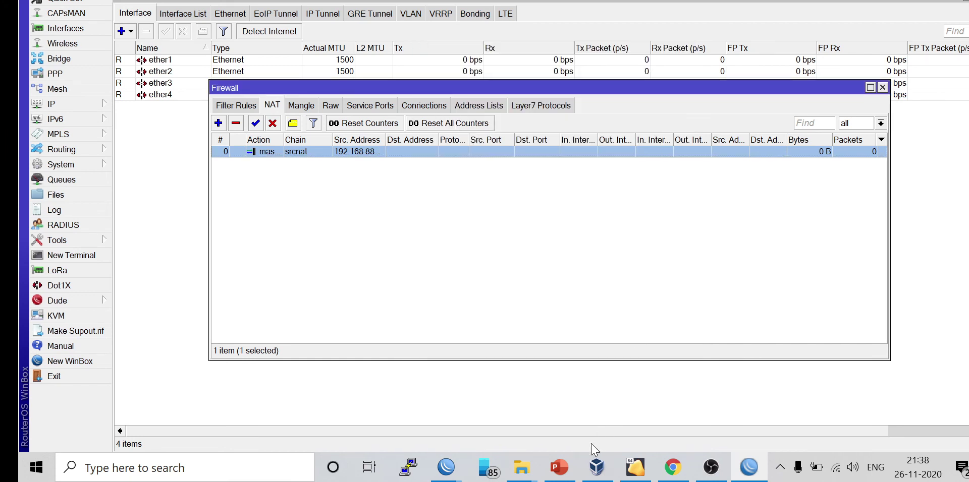
- Open WinBox from the desktop, connect to the router at 192.168.88.1, dismiss the license notice, and maximize the session window
left_click(564, 478)
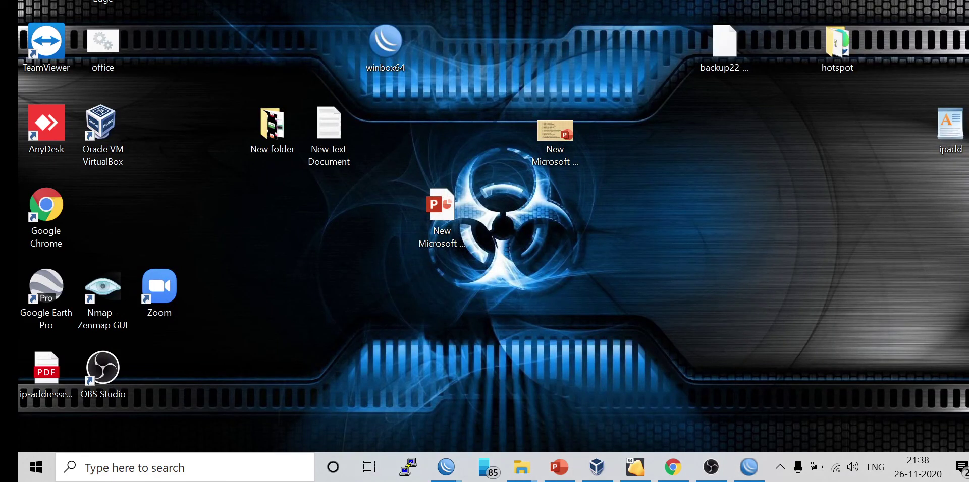
double_click(405, 41)
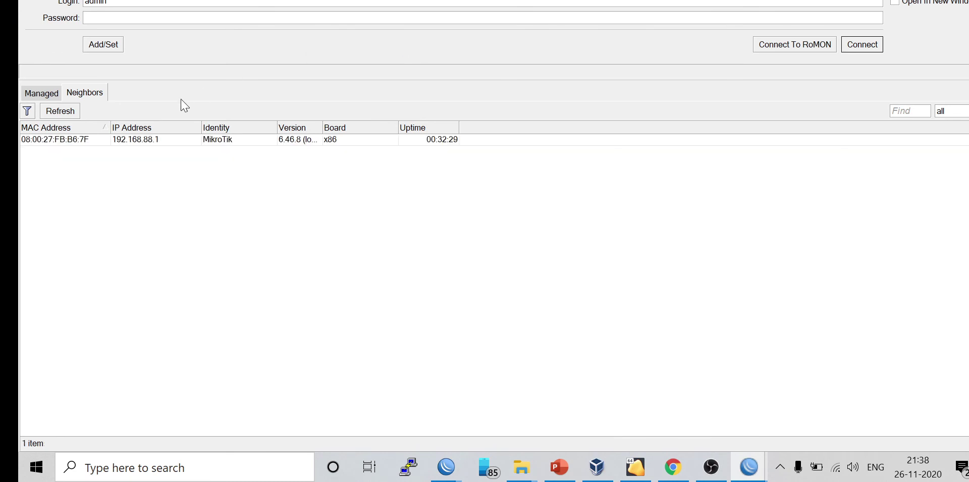
left_click(225, 142)
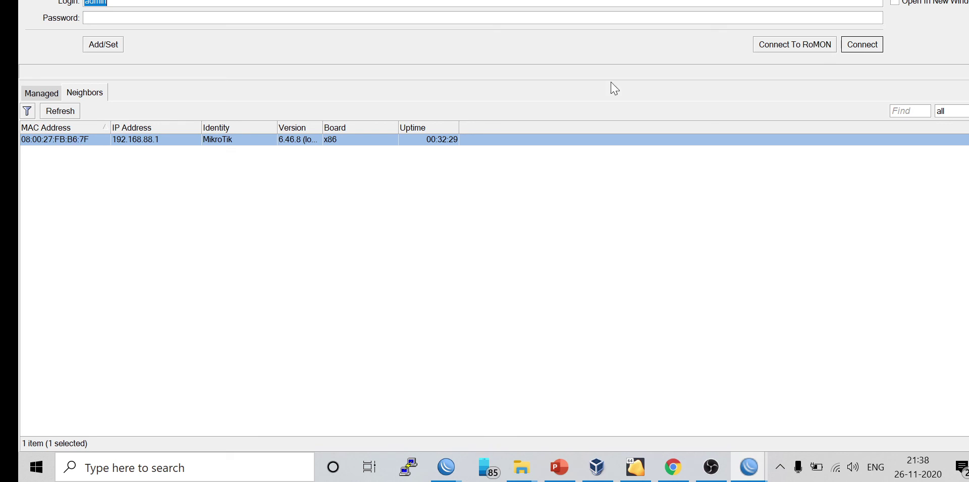
left_click(861, 45)
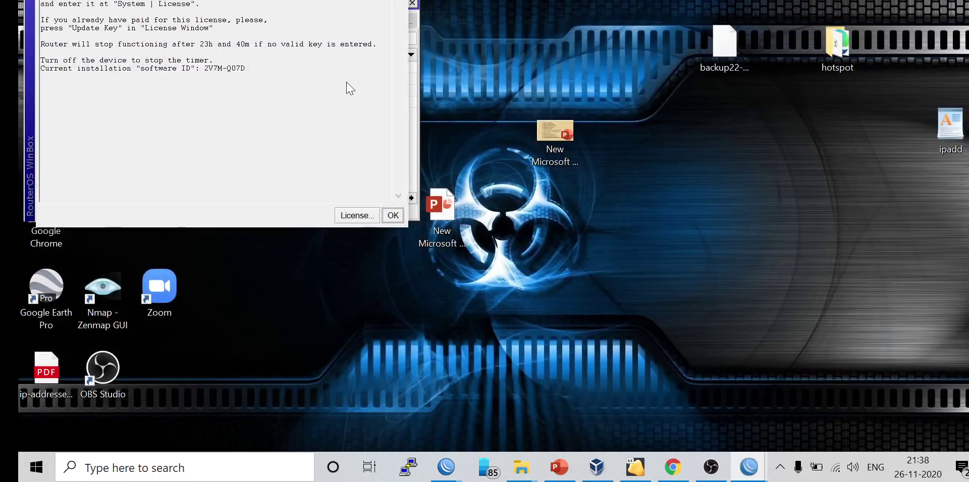
left_click(393, 216)
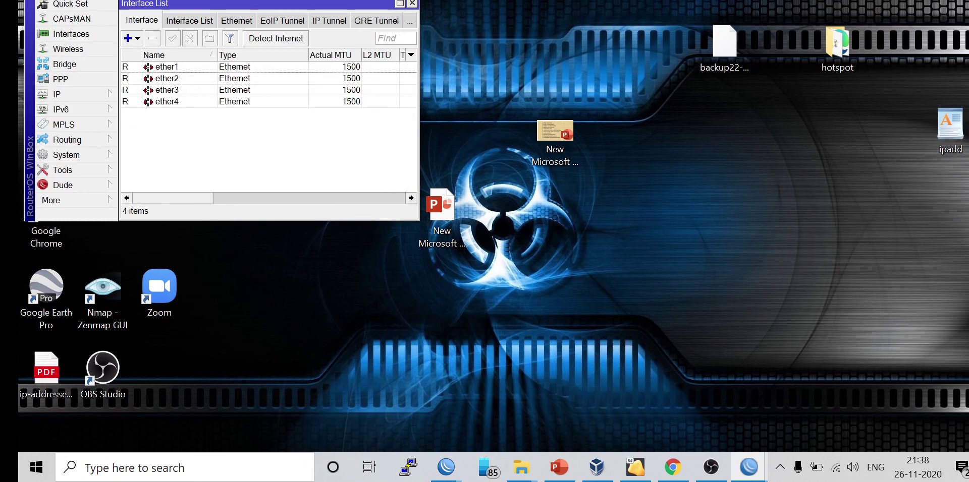
key("super+Up")
- Set the router's system identity to ABC and save it
left_click(74, 166)
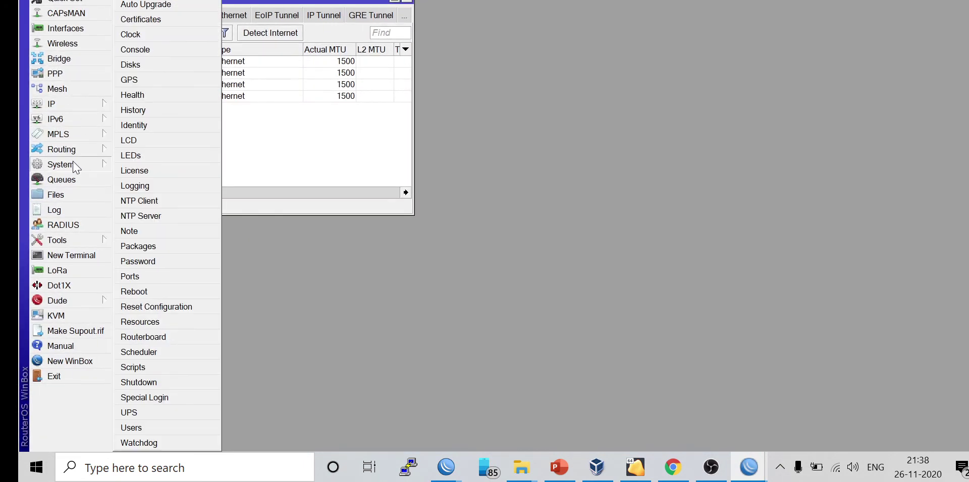
left_click(133, 126)
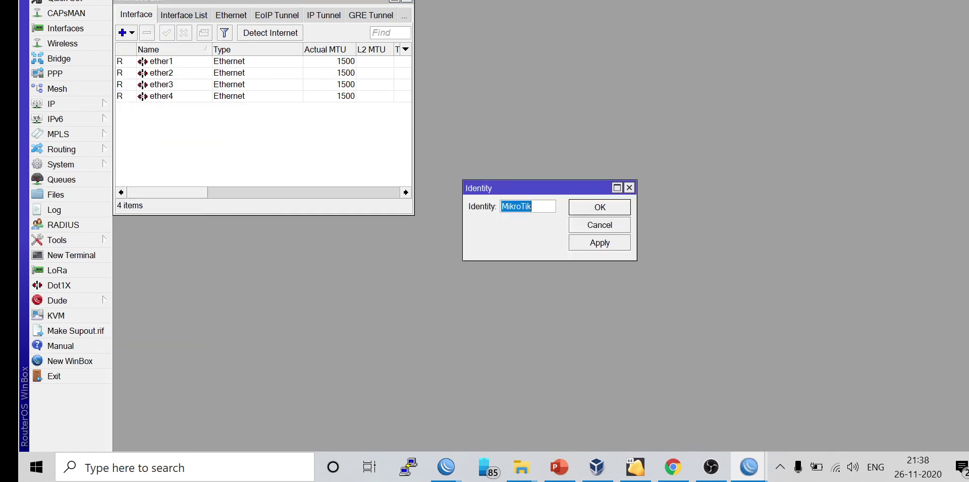
type("ABC")
left_click(594, 209)
- Launch another WinBox login window, refresh the neighbor list, and select the router to check its identity
key("super+d")
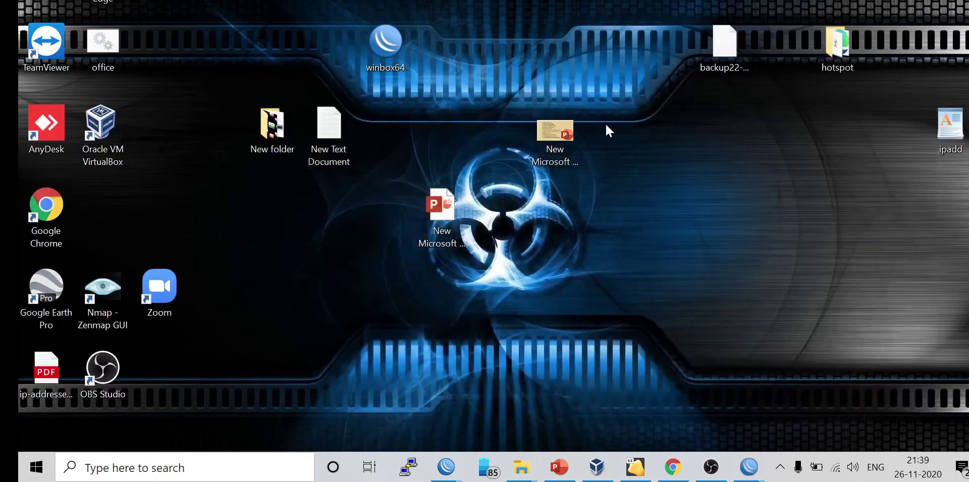
double_click(407, 41)
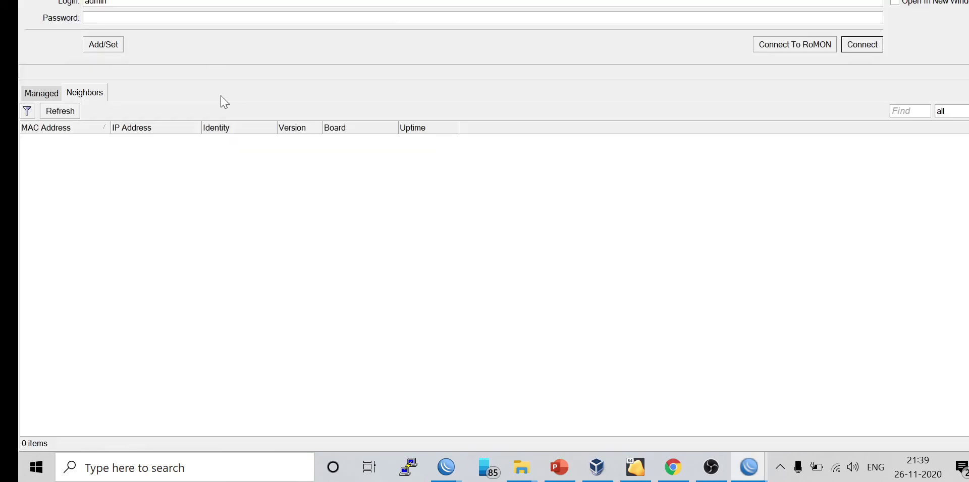
left_click(69, 114)
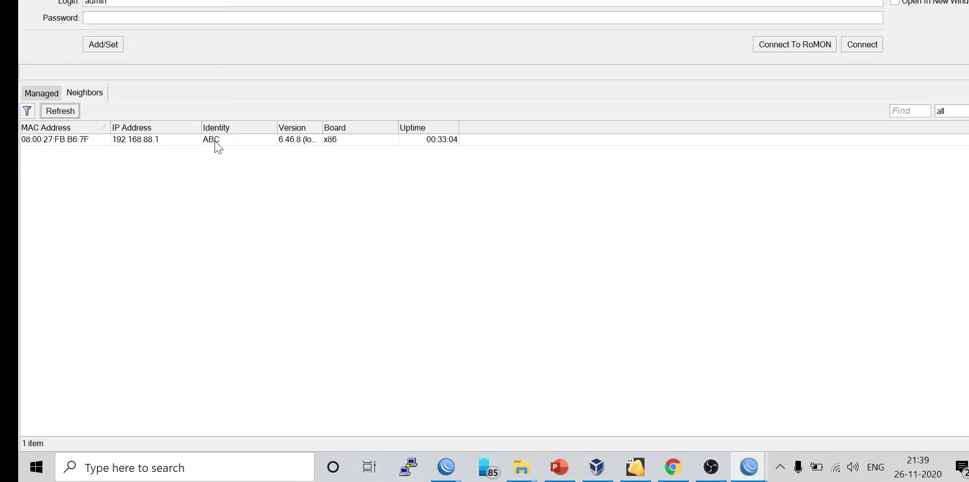
left_click(216, 143)
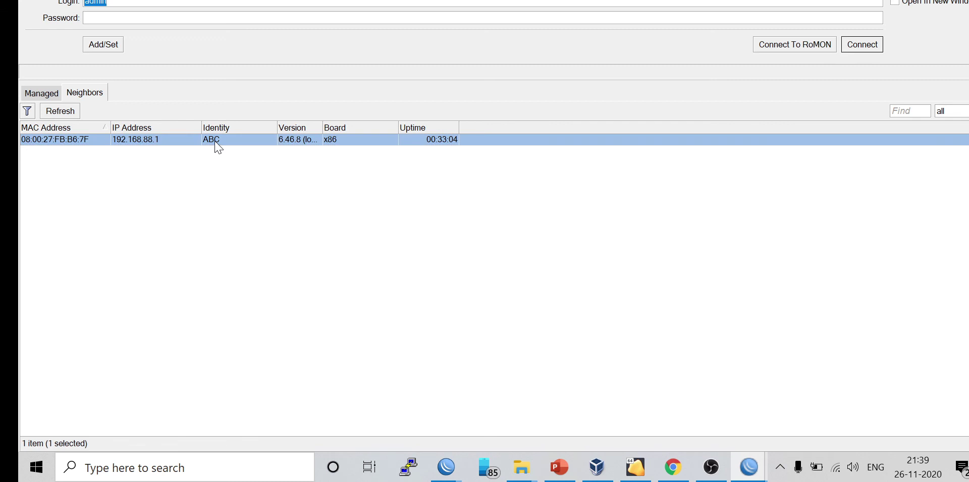
- Switch to the PowerPoint topic slide and highlight item 9, "Manage RouterOS logins"
left_click(561, 469)
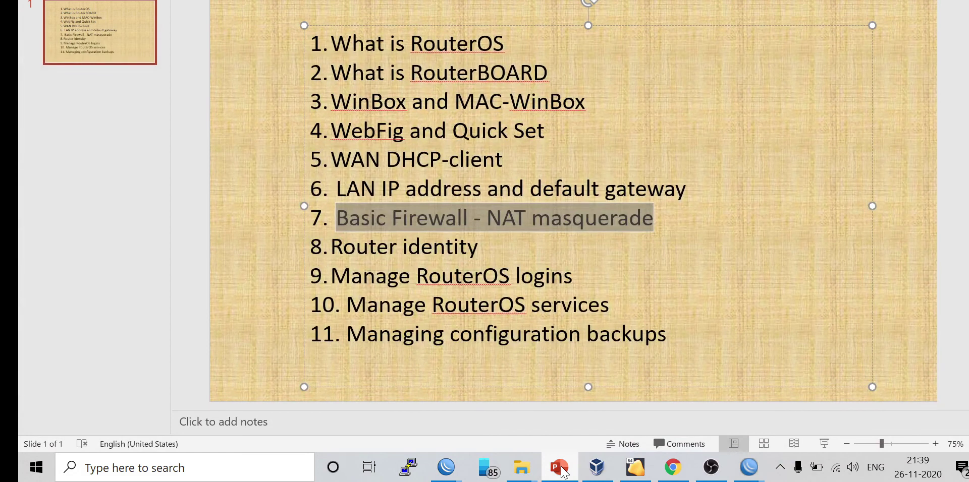
left_click(445, 247)
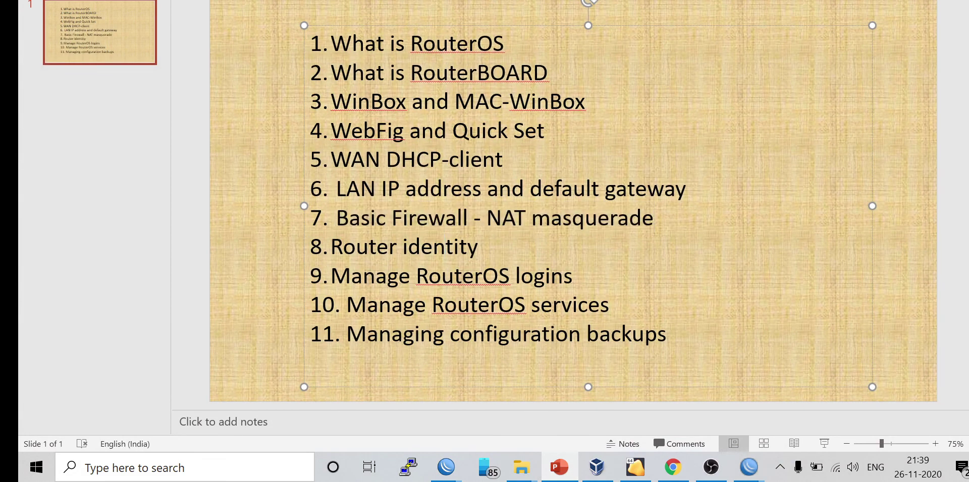
left_click(330, 276)
left_click_drag(331, 276, 570, 277)
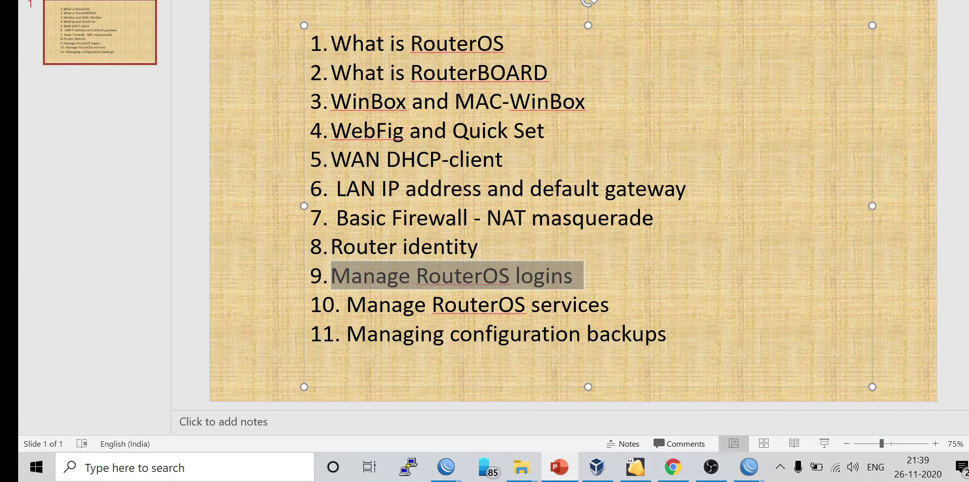
- Switch back to WinBox, connect to the router with identity ABC, and dismiss the welcome notice
key("alt+Tab")
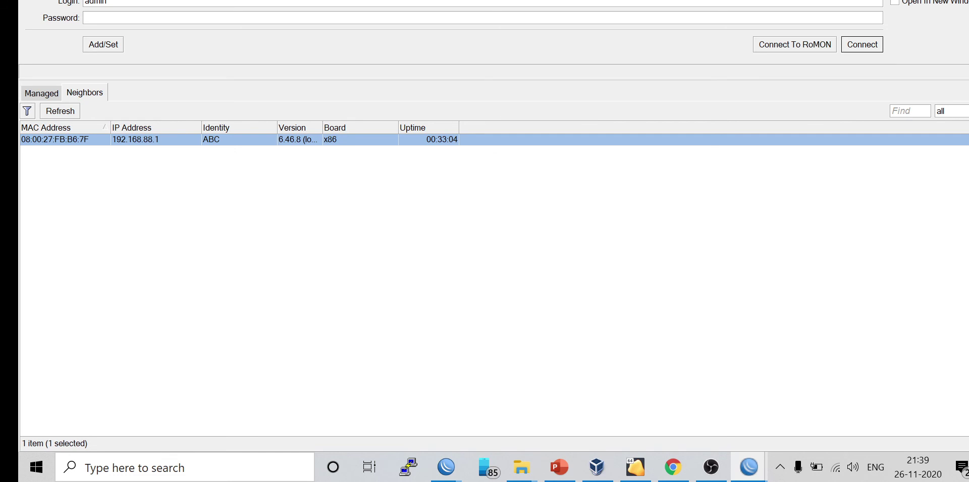
left_click(862, 44)
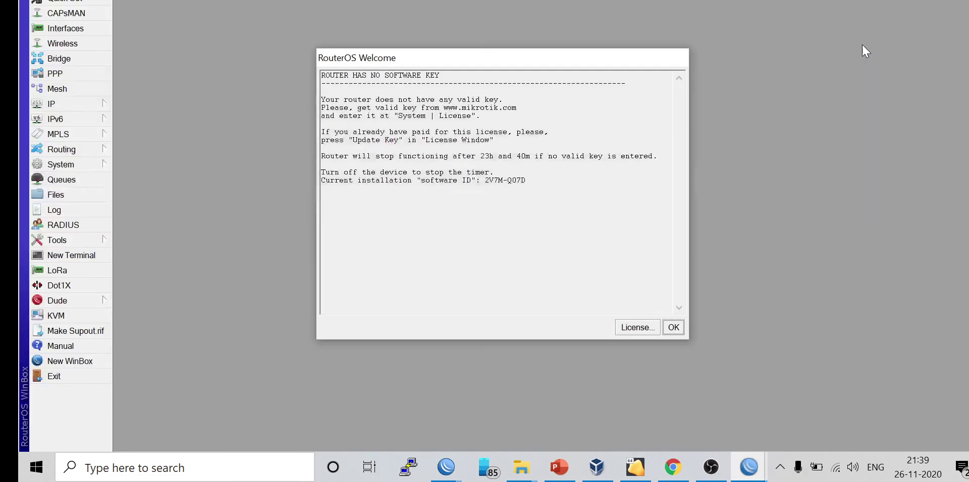
left_click(672, 327)
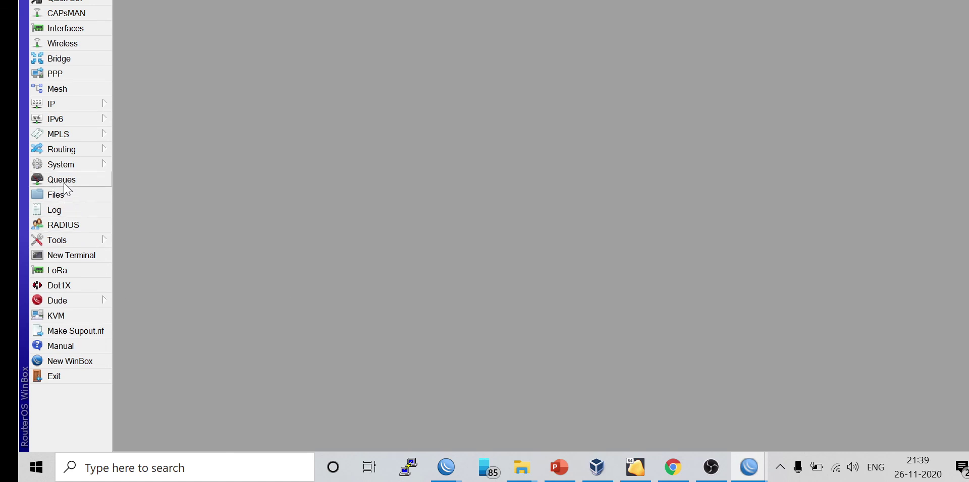
- Open the router's user list from the system settings
left_click(64, 166)
left_click(149, 442)
left_click(664, 167)
left_click(71, 167)
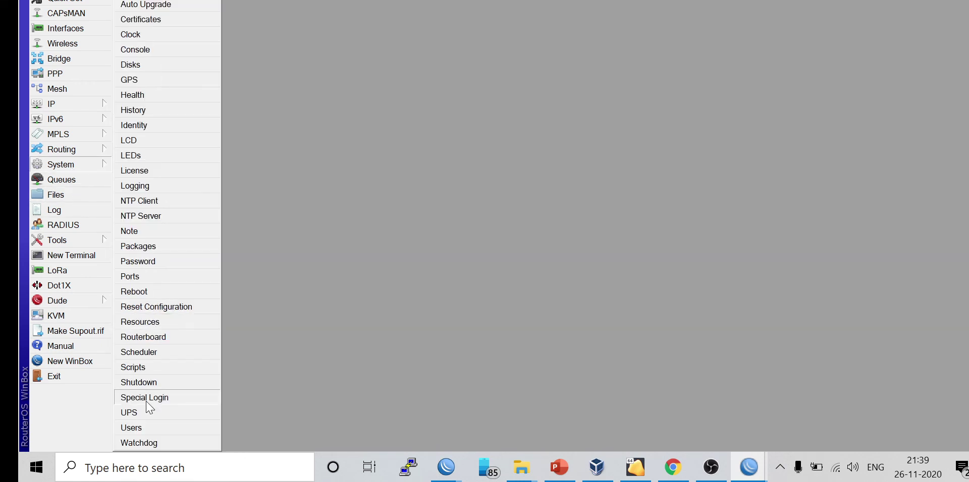
left_click(143, 427)
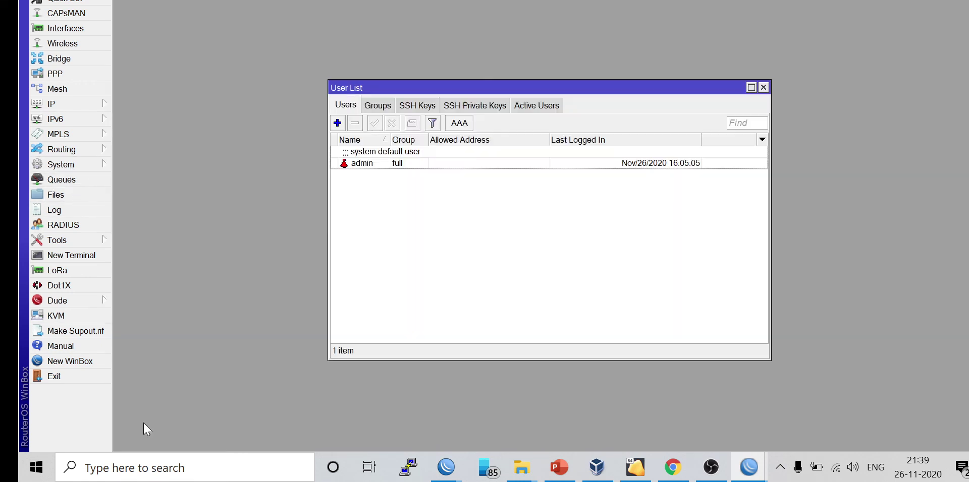
- Start a new router user and name it uabc
left_click(338, 123)
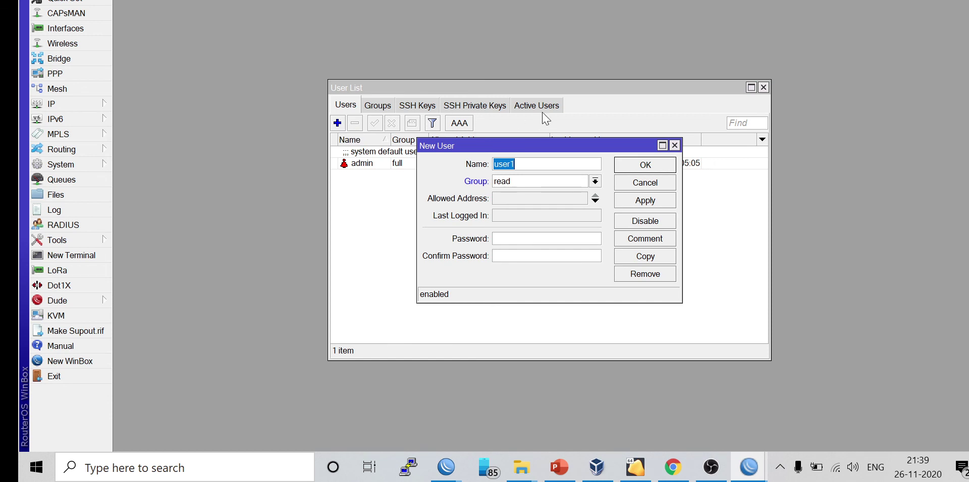
key("End")
key("BackSpace")
key("BackSpace")
key("BackSpace")
key("BackSpace")
type("abc")
key("Tab")
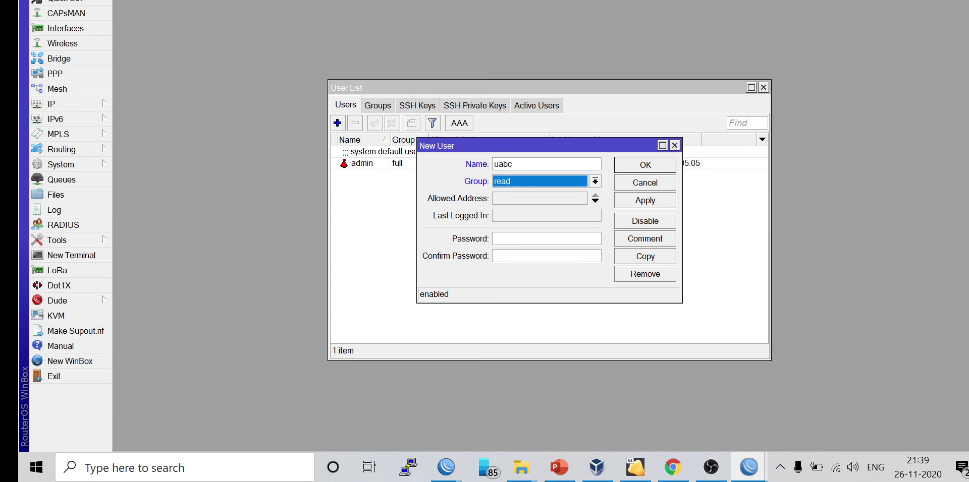
- Set the new user's group to write, enable the allowed address 0.0.0.0/0, and discard the user
left_click(530, 185)
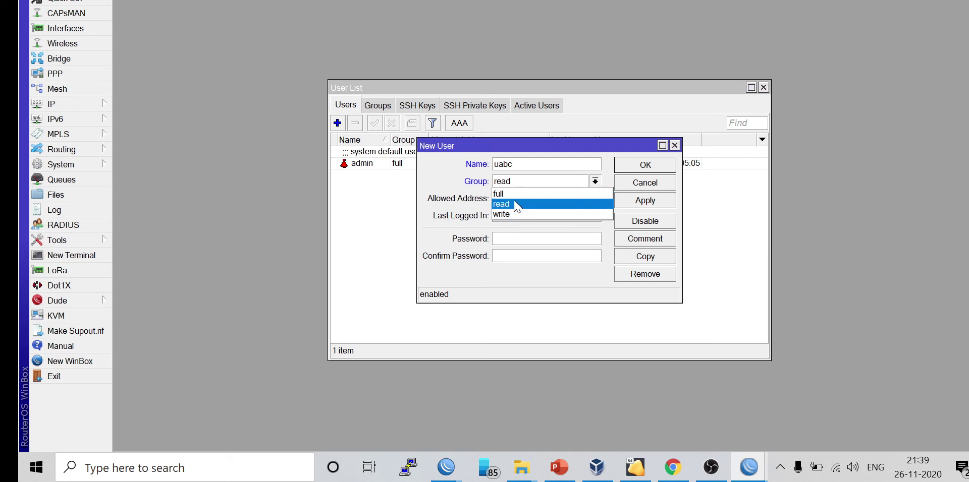
left_click(517, 214)
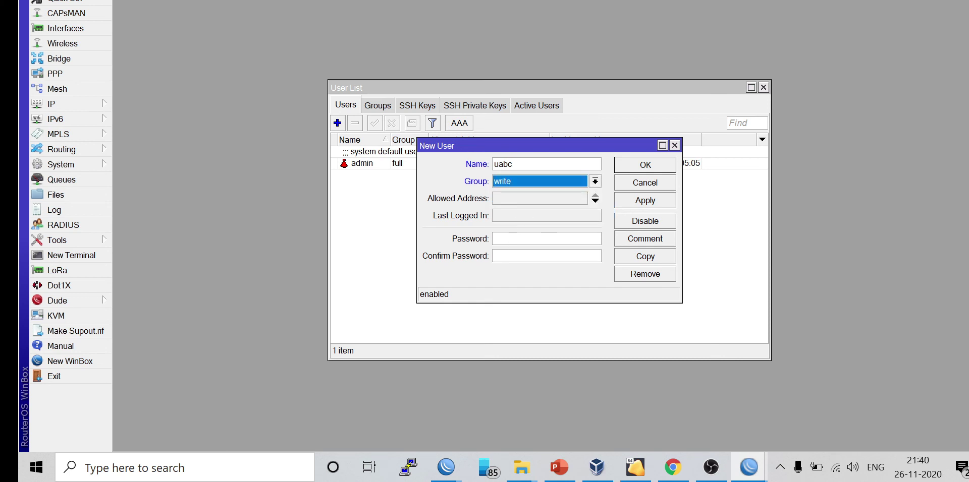
key("Tab")
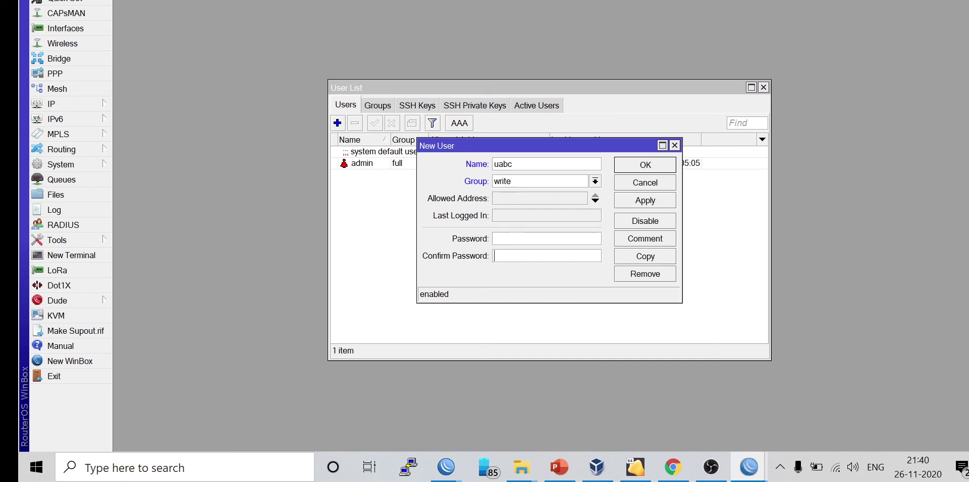
left_click(511, 200)
left_click(525, 198)
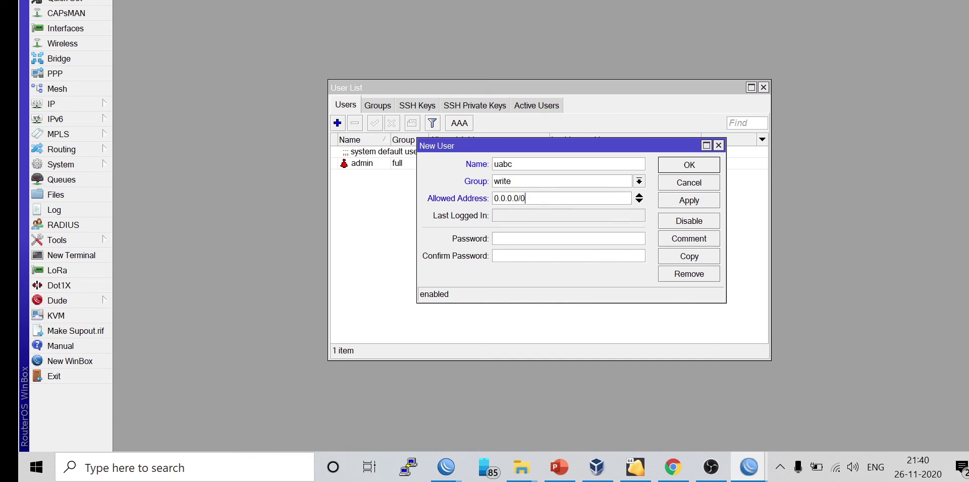
left_click_drag(525, 198, 494, 199)
left_click(681, 184)
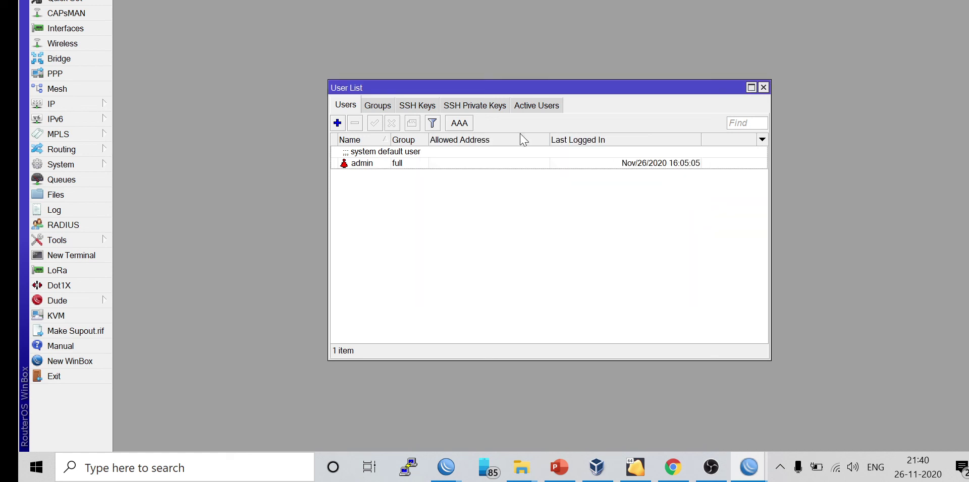
- Examine the existing user groups and the policies available for a new group, discard it, and return to the desktop
left_click(379, 105)
left_click(361, 165)
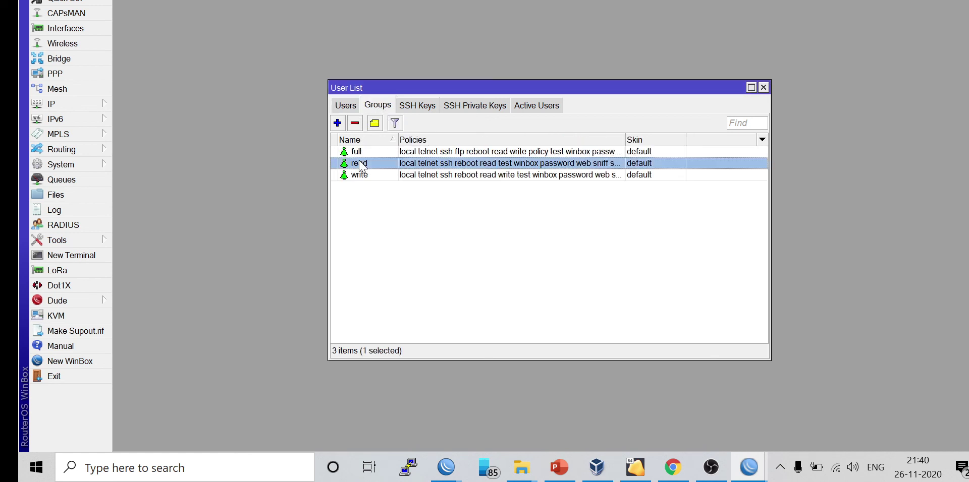
left_click(338, 123)
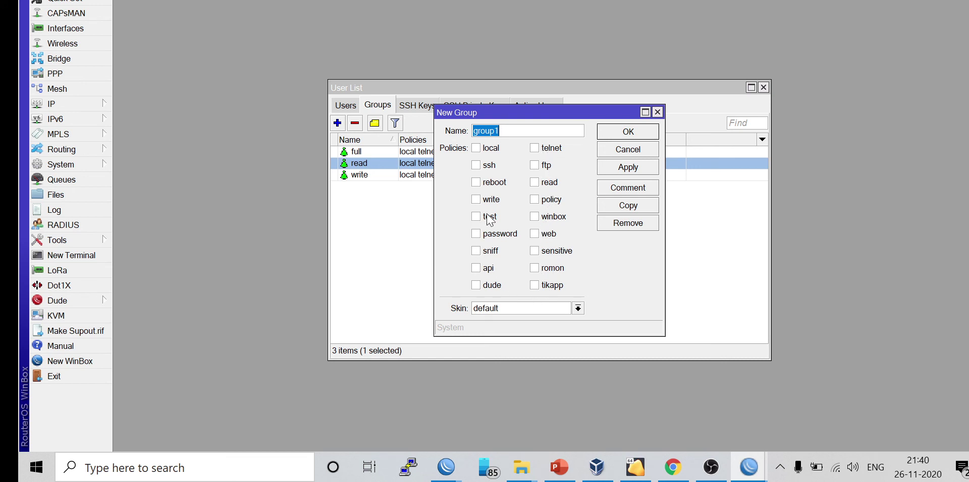
left_click(628, 151)
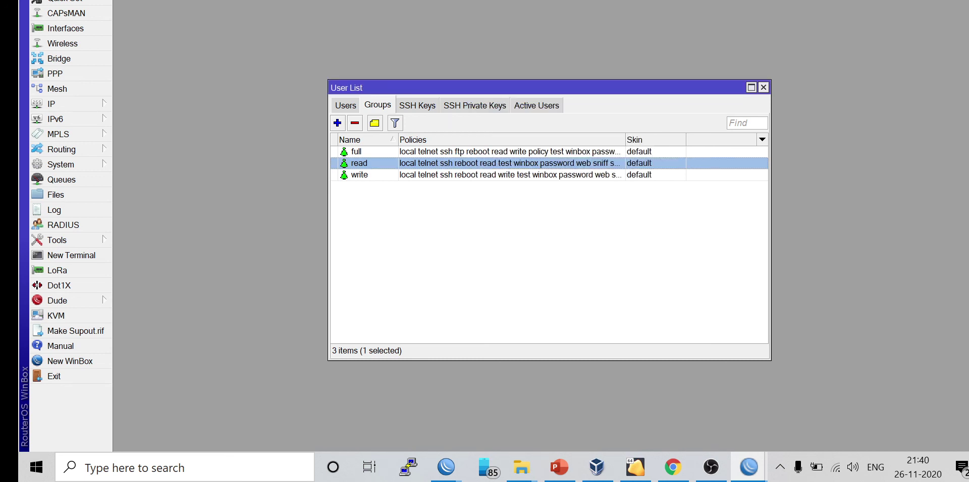
key("super+d")
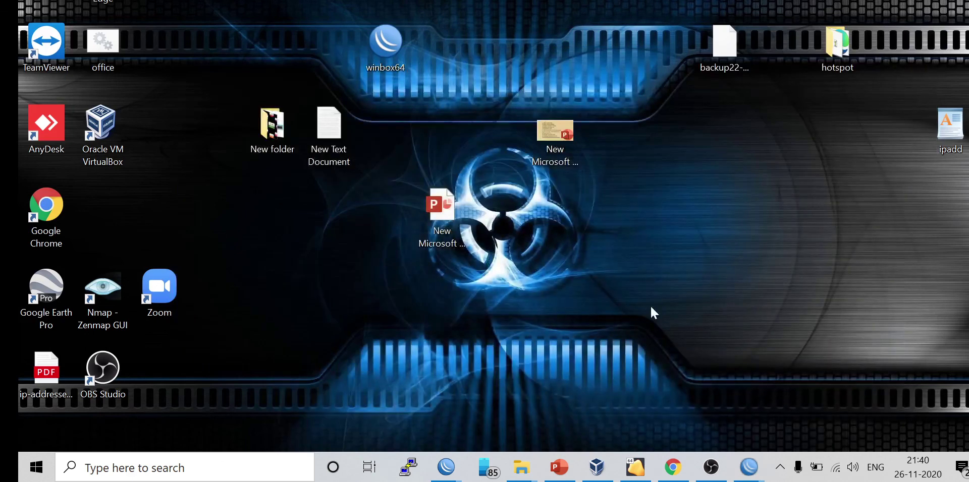
- Check the topic list in PowerPoint and open the router's IP service list in WinBox
left_click(568, 465)
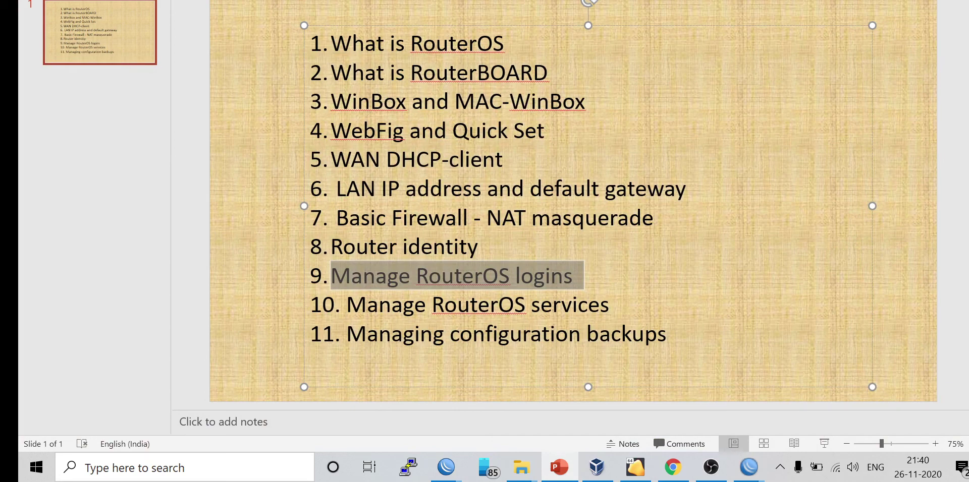
mouse_move(749, 467)
left_click(860, 404)
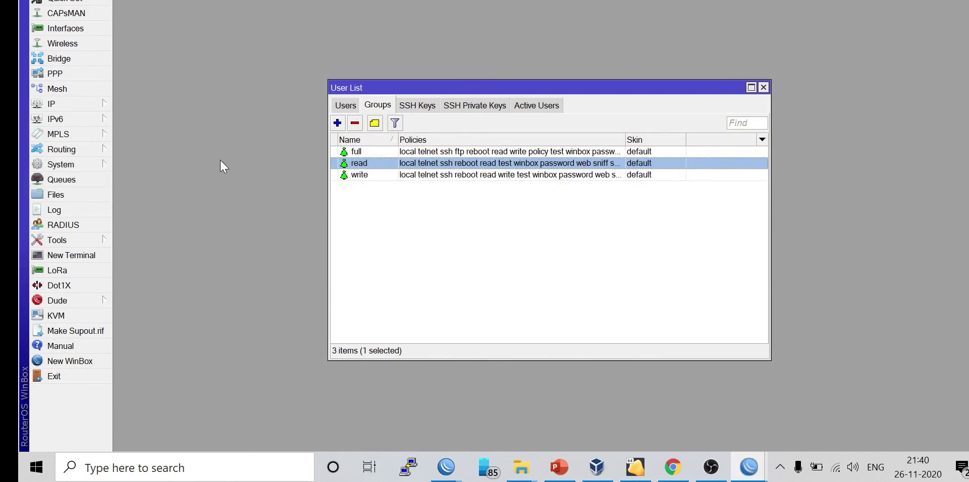
left_click(107, 104)
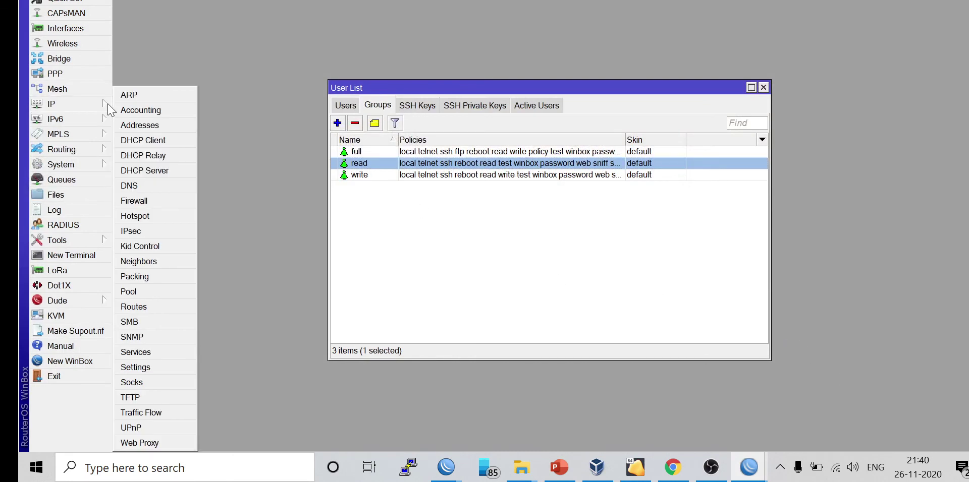
left_click(169, 354)
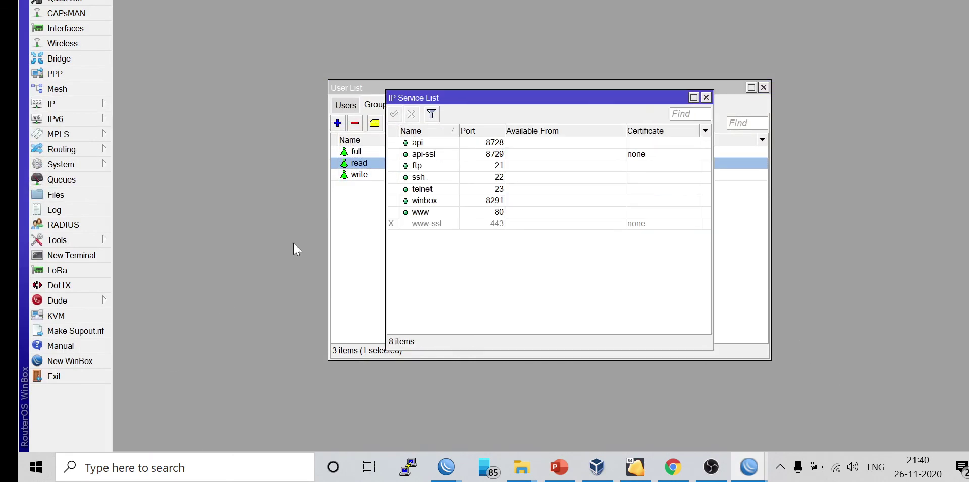
- Examine the router's services from api through www and the port assigned to each
left_click(432, 143)
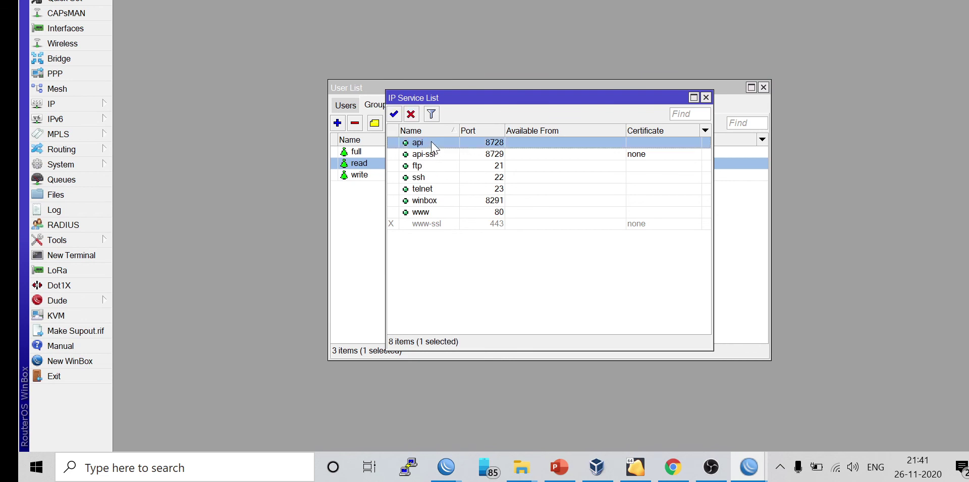
left_click(436, 156)
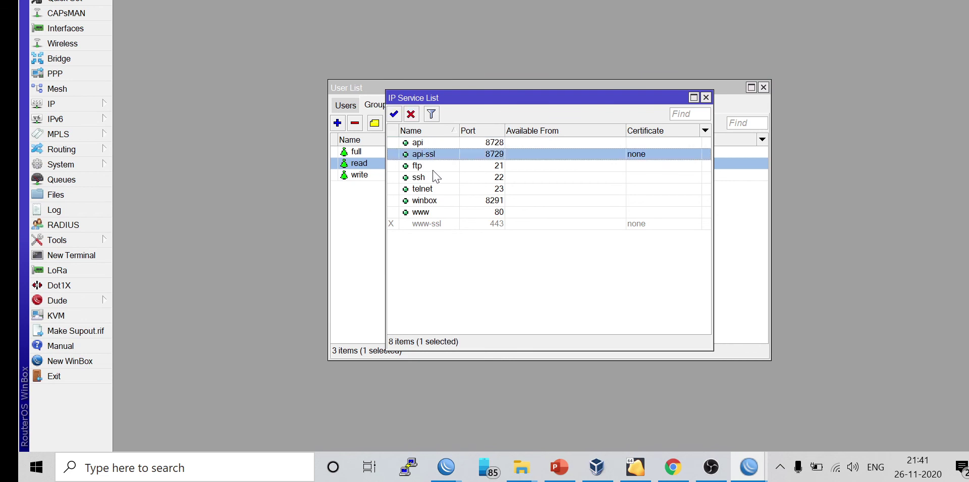
left_click(432, 170)
left_click(435, 180)
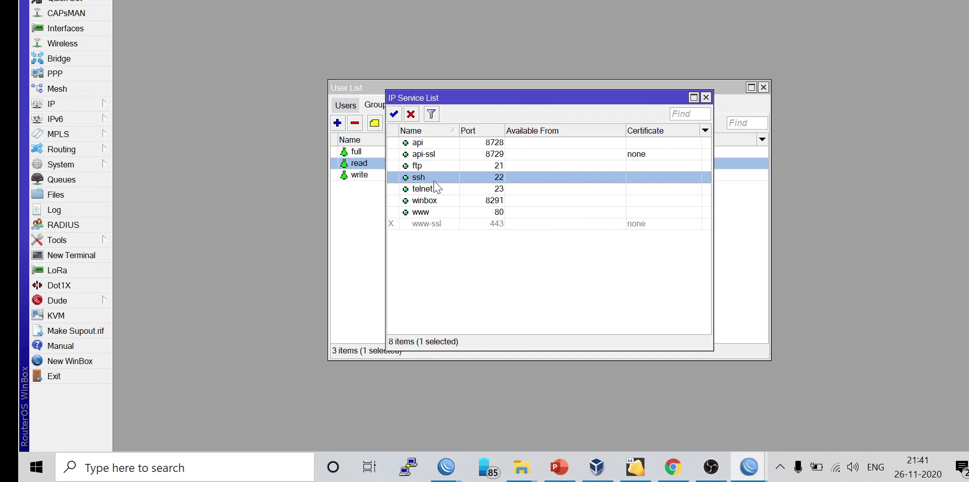
left_click(437, 191)
left_click(439, 202)
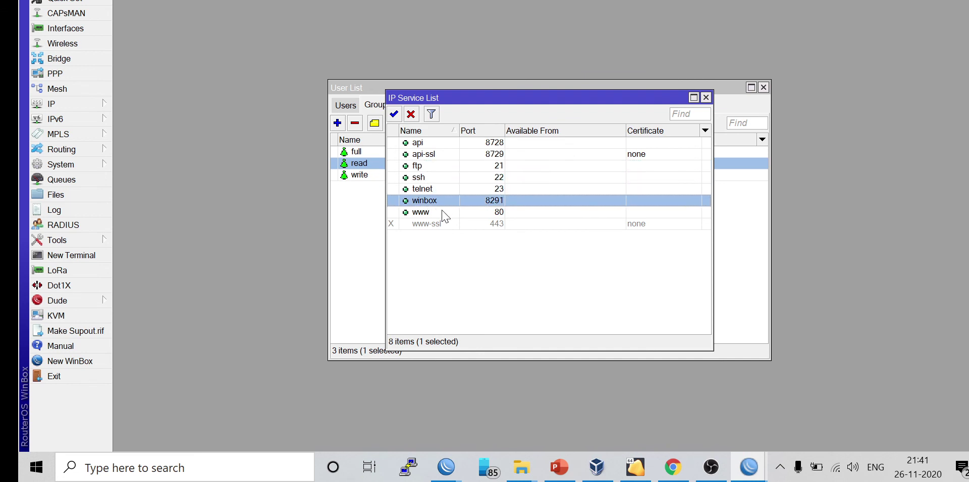
left_click(441, 214)
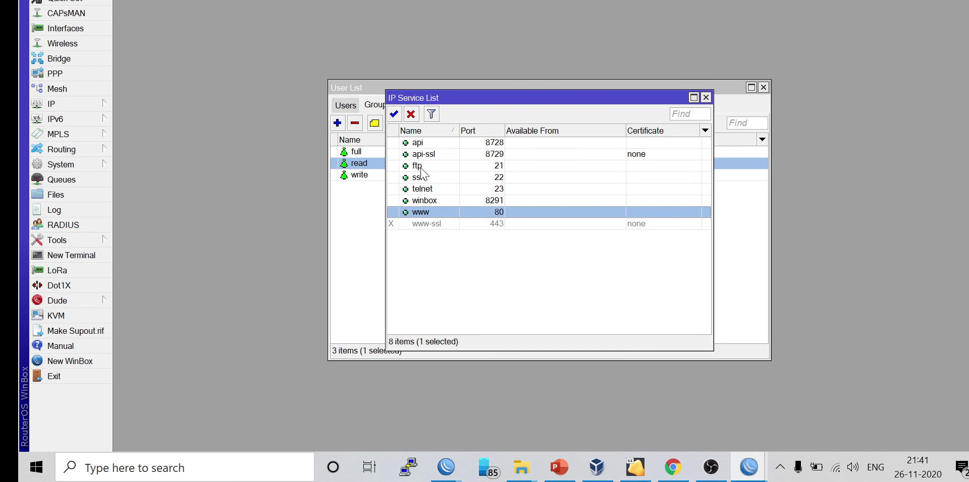
- Set the www service's port to 8080 and apply the change
double_click(441, 213)
left_click(520, 207)
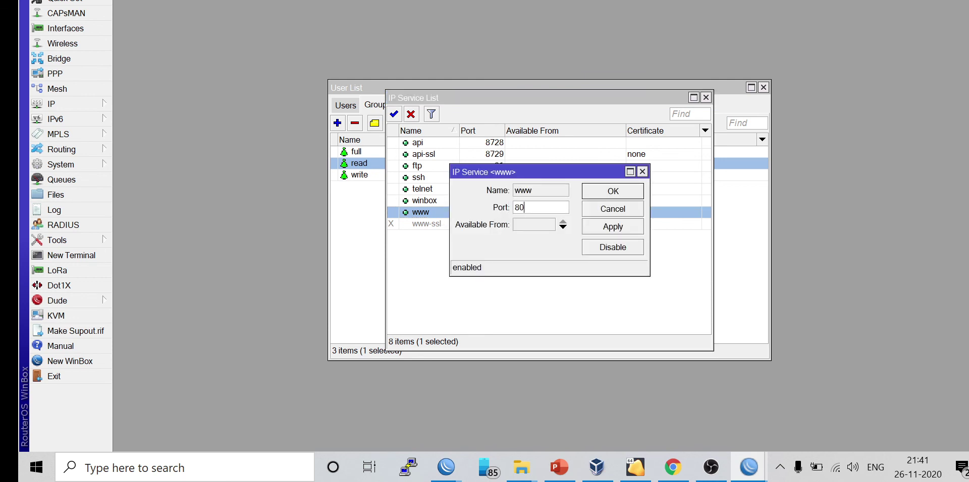
type("80")
left_click(620, 197)
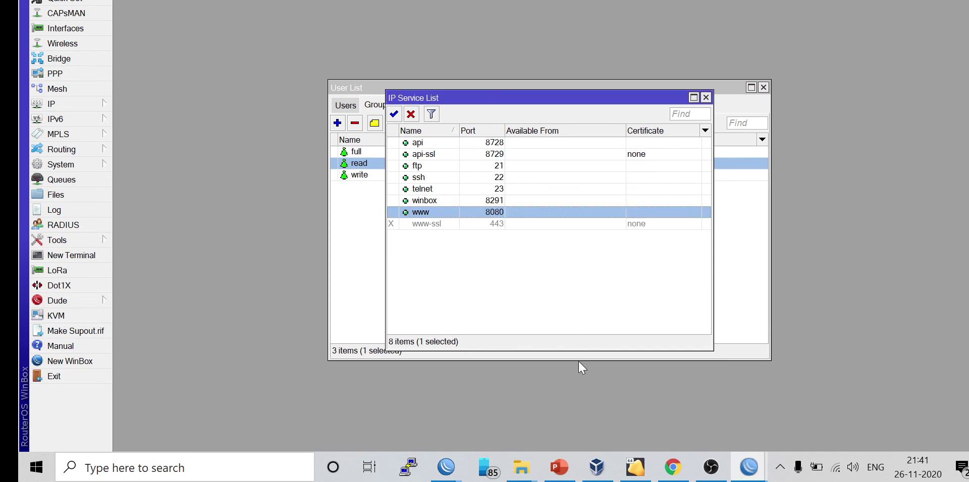
- Switch to Chrome and reload the WebFig page to test access on the old port
left_click(672, 467)
left_click_drag(672, 467, 568, 238)
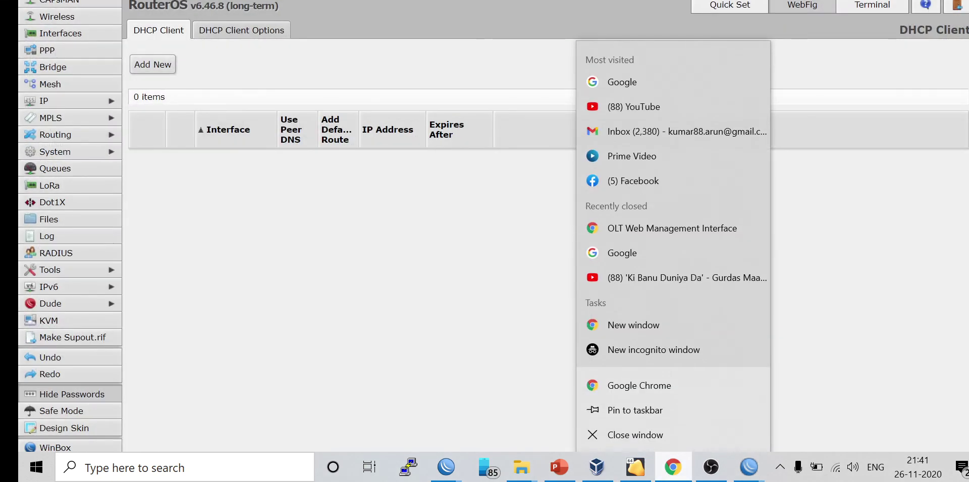
key("Escape")
key("F5")
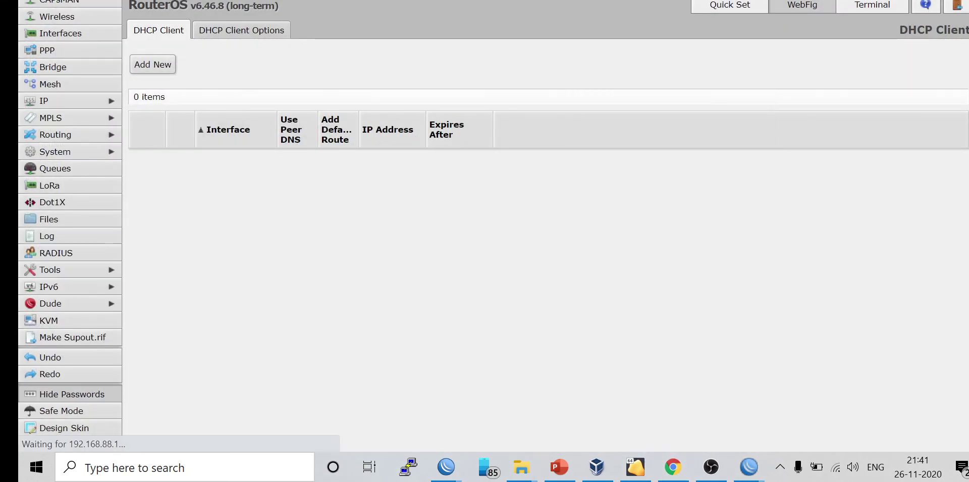
- Open WebFig in the browser at 192.168.88.1:8080
key("BackSpace")
key("BackSpace")
key("BackSpace")
key("BackSpace")
key("BackSpace")
key("BackSpace")
key("BackSpace")
key("BackSpace")
key("BackSpace")
key("BackSpace")
key("BackSpace")
key("BackSpace")
key("BackSpace")
key("BackSpace")
key("BackSpace")
key("BackSpace")
key("BackSpace")
key("BackSpace")
key("BackSpace")
key("BackSpace")
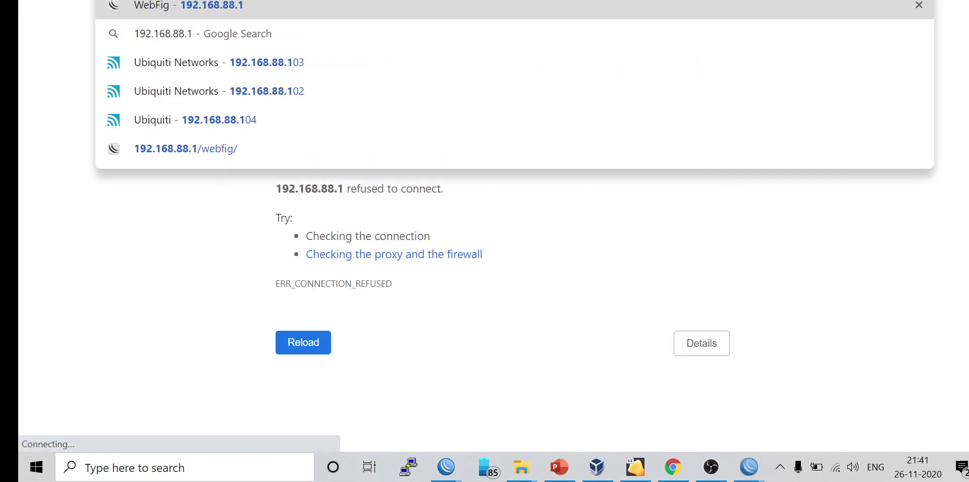
type(":8080")
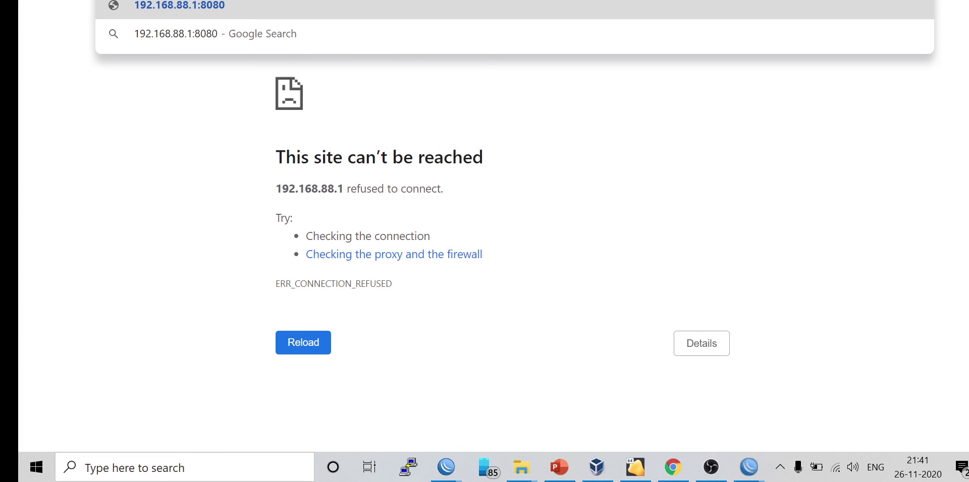
key("Return")
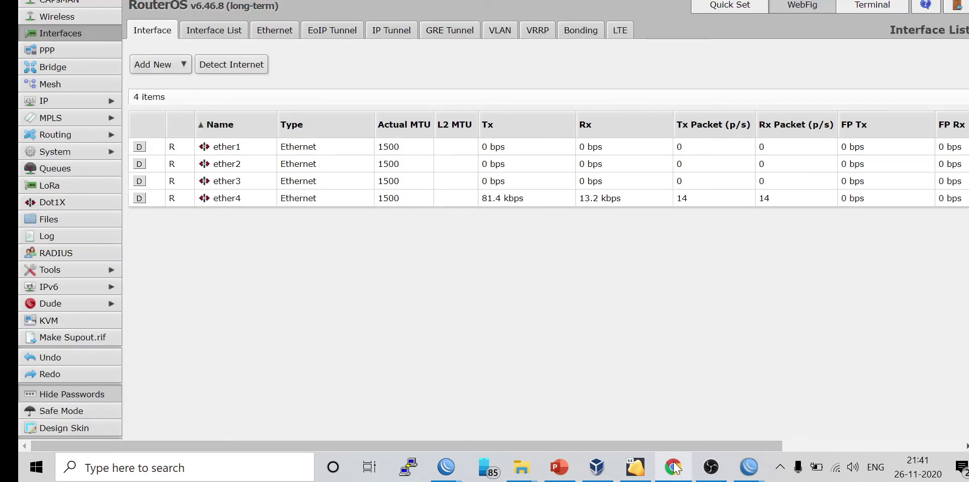
- Review the service list in the WinBox session for 192.168.88.1 and return to the PowerPoint topic list
mouse_move(749, 476)
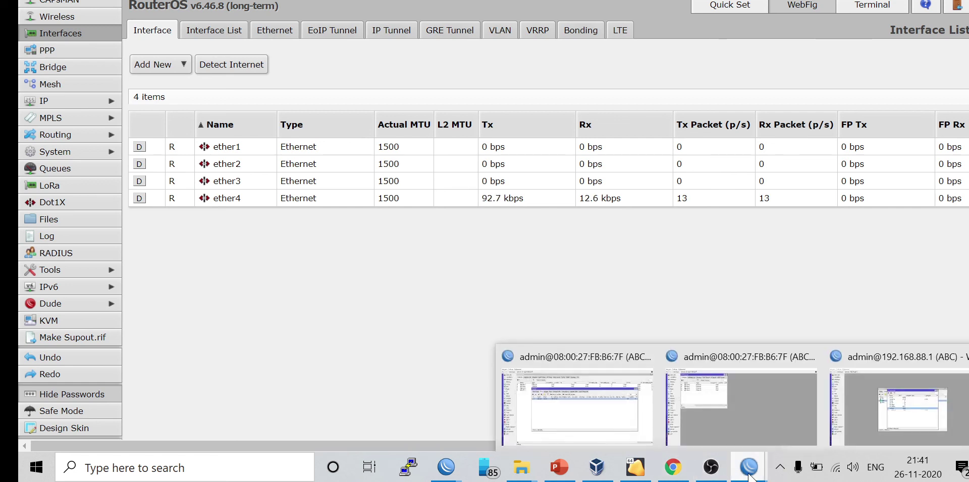
left_click(864, 407)
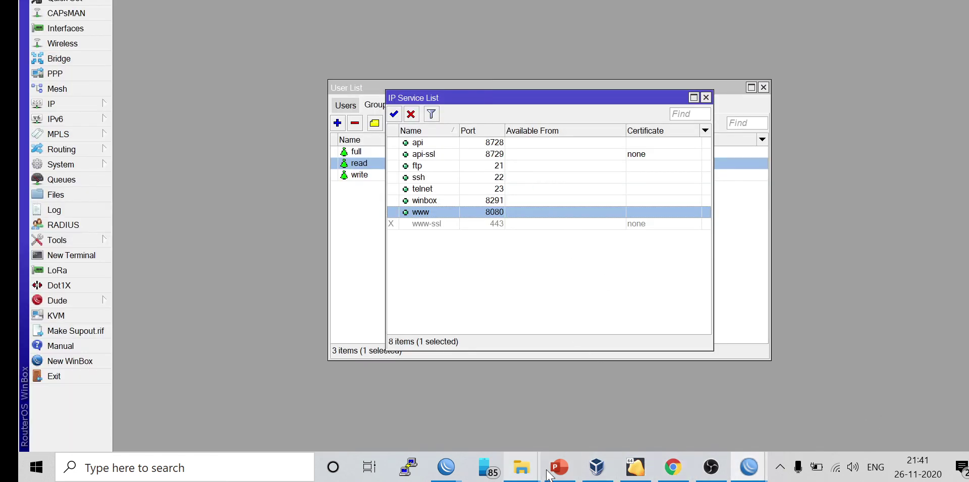
left_click(563, 474)
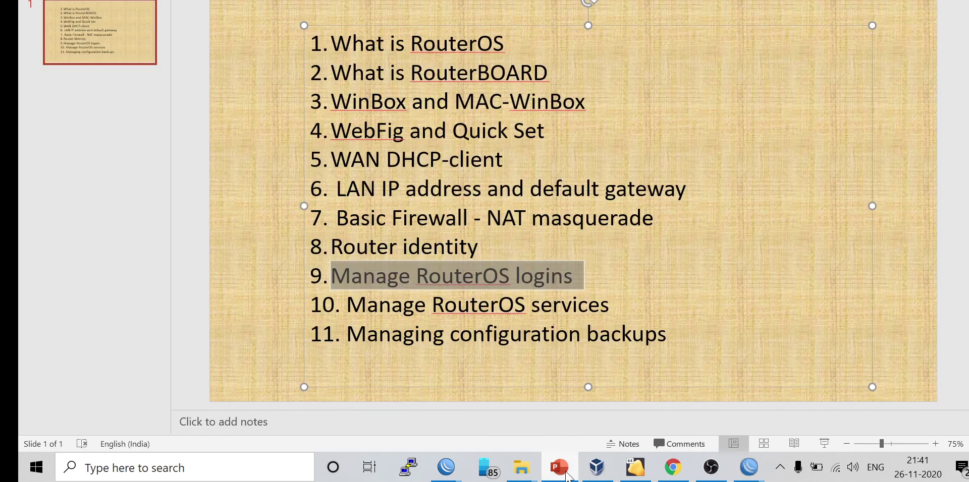